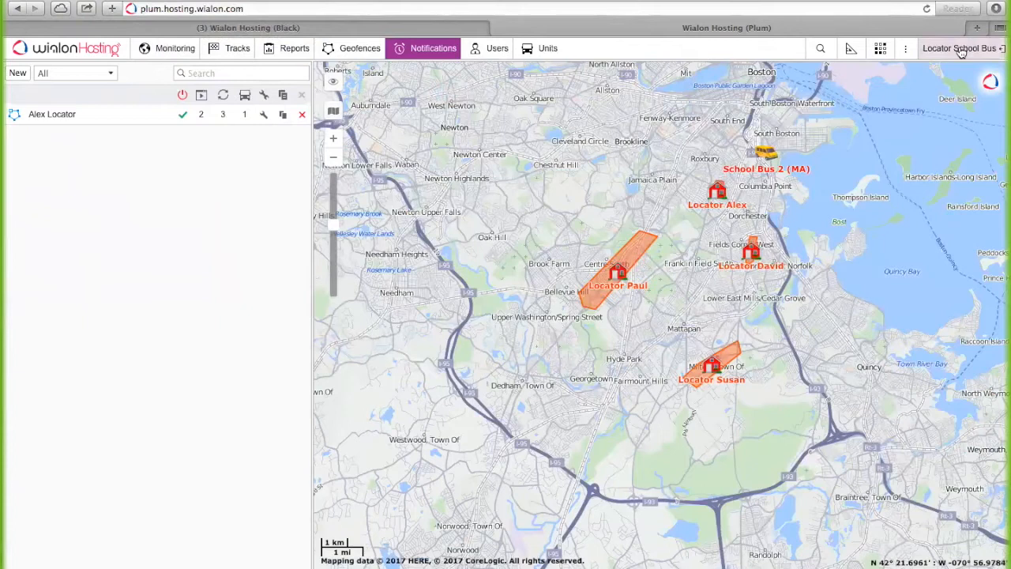
- Create a Locator sharing link for School Bus 2 (MA), active immediately with a life span of 1 day
click(961, 50)
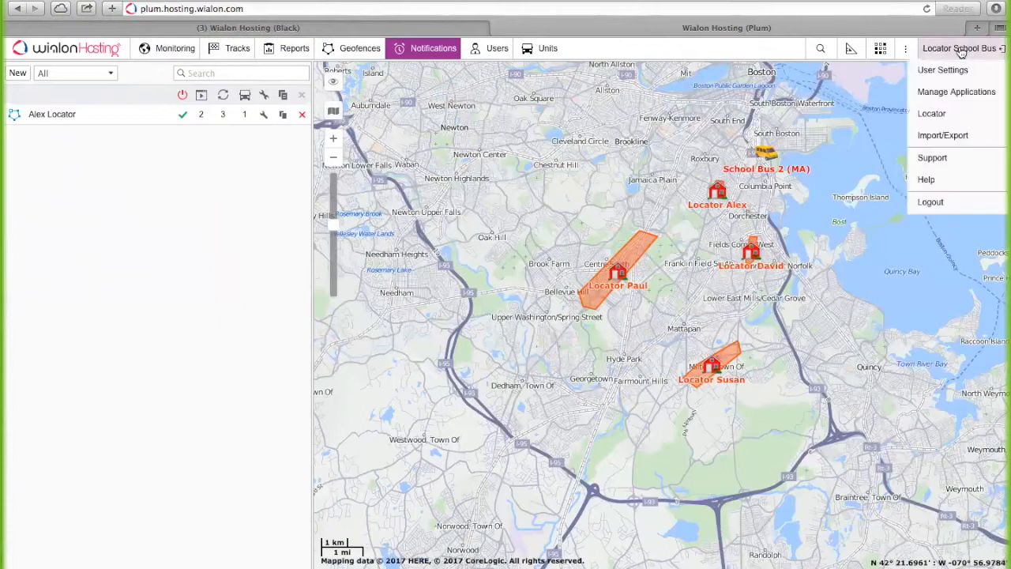
click(932, 114)
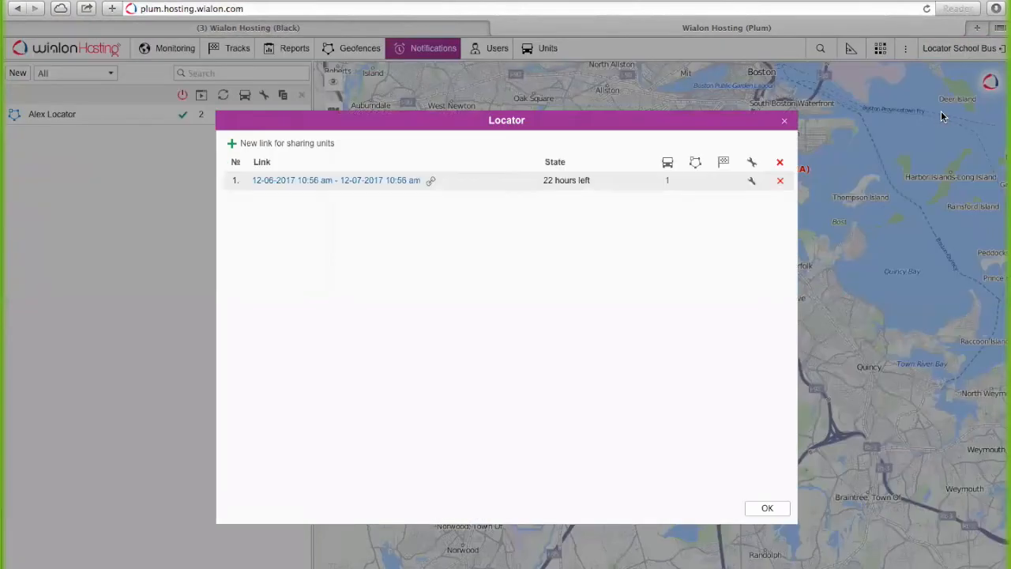
click(235, 146)
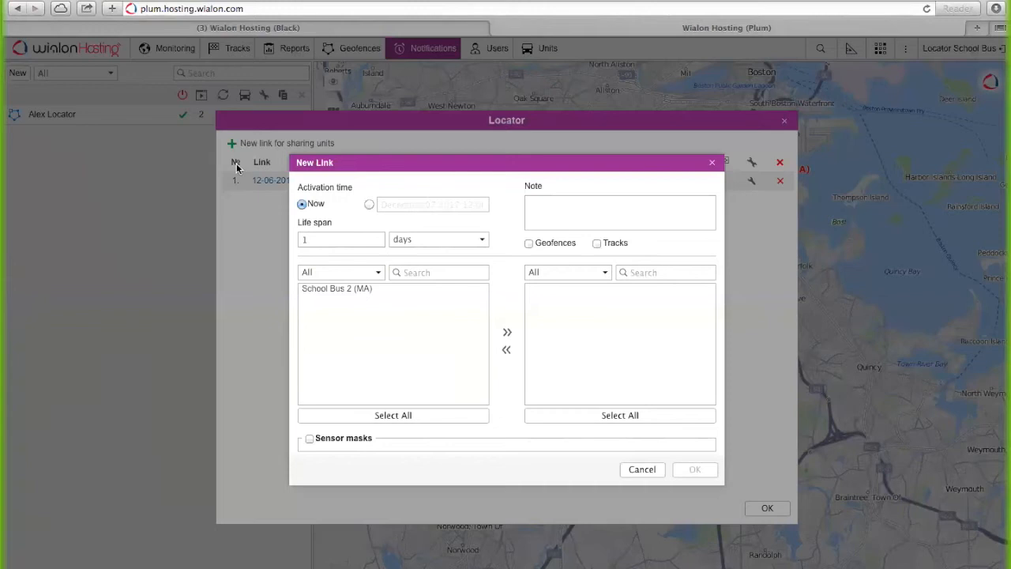
drag(316, 294, 324, 295)
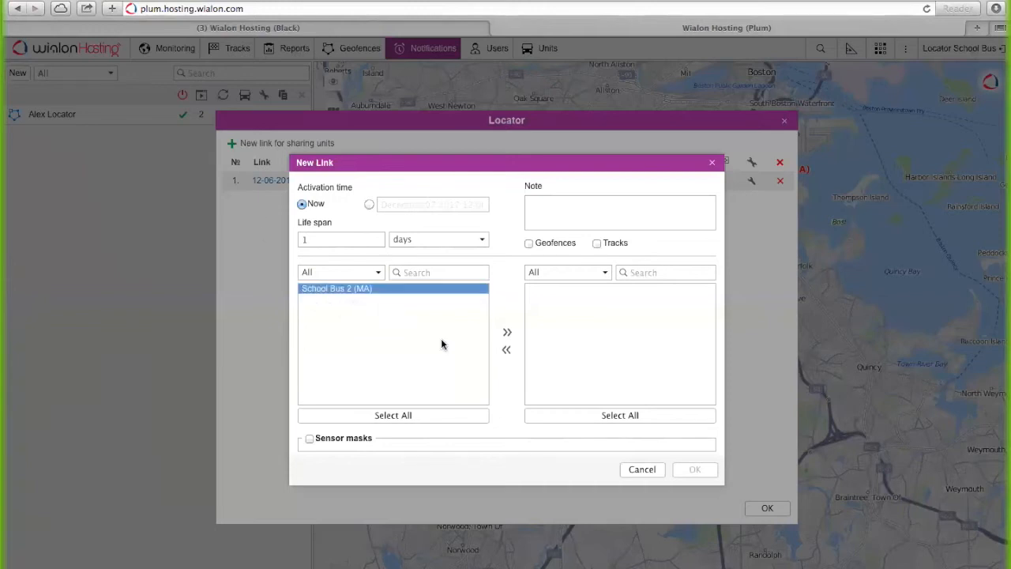
click(507, 332)
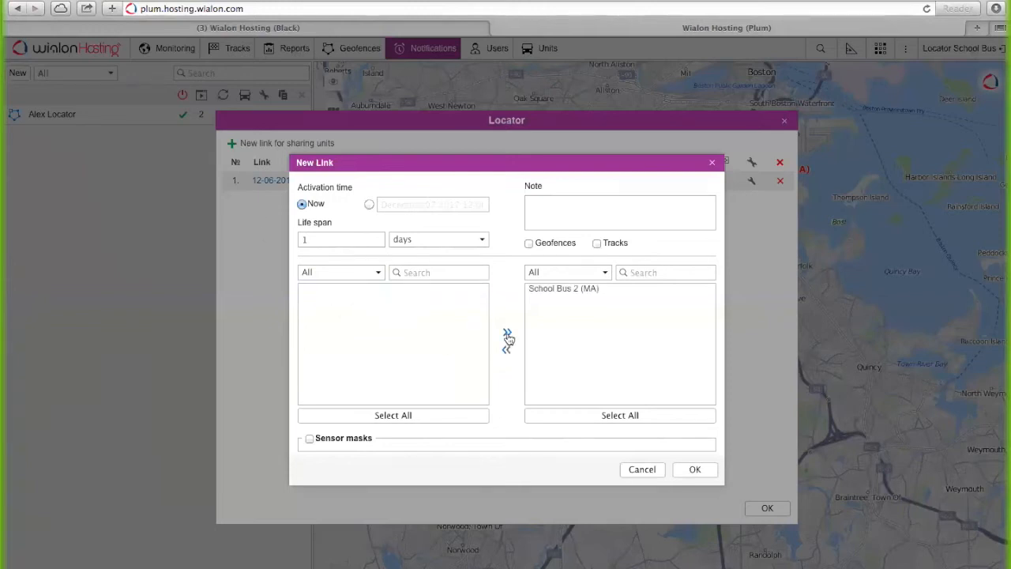
click(695, 471)
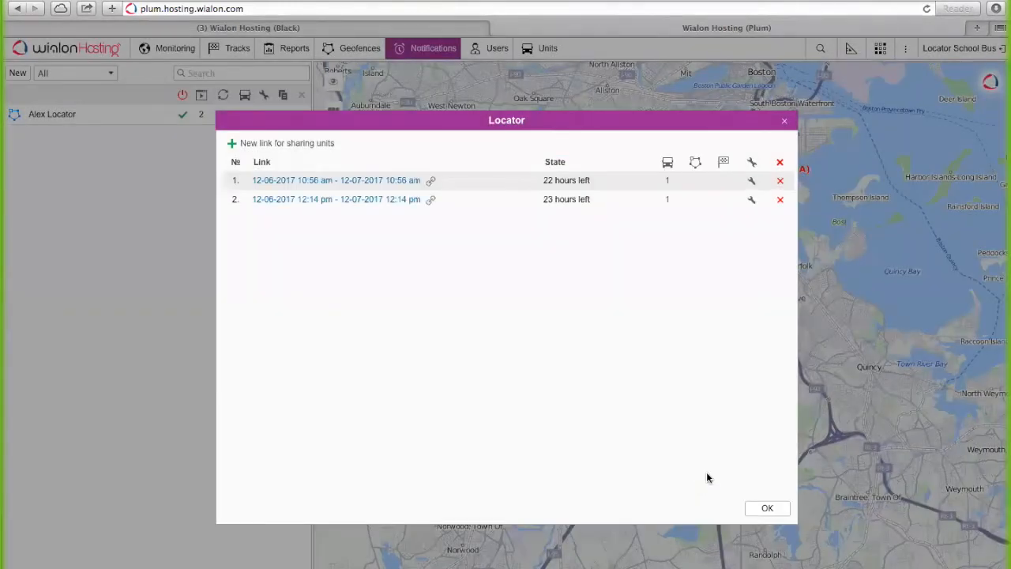
- View the newest Locator link's map page, reveal the link's URL in the list, and close the Locator window
click(394, 200)
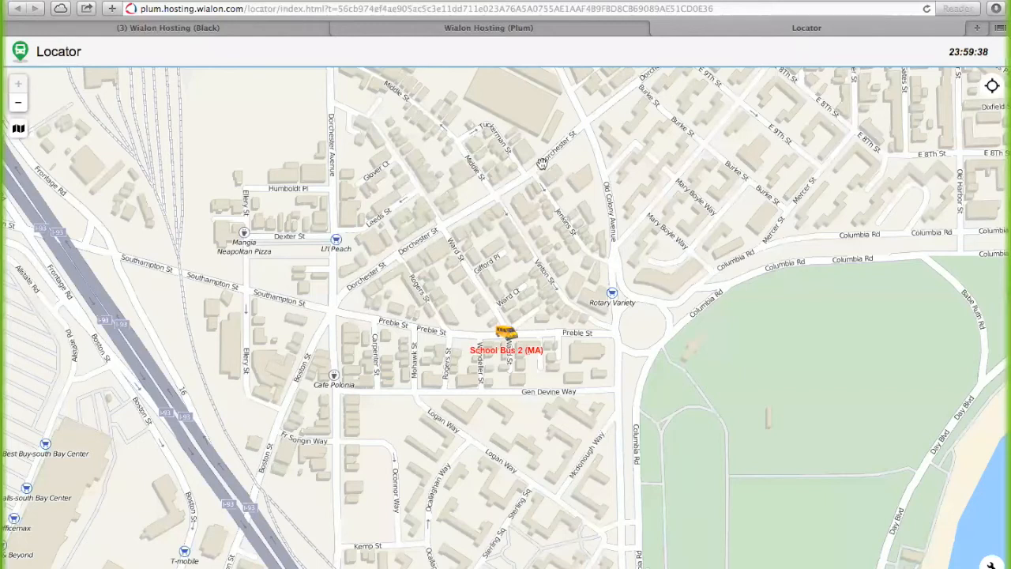
click(535, 29)
click(433, 202)
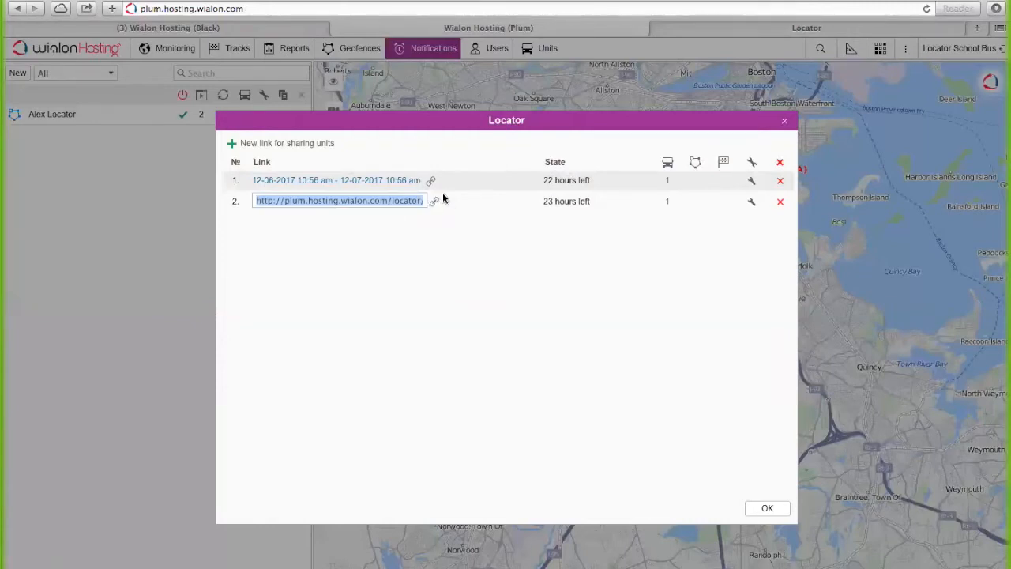
click(787, 123)
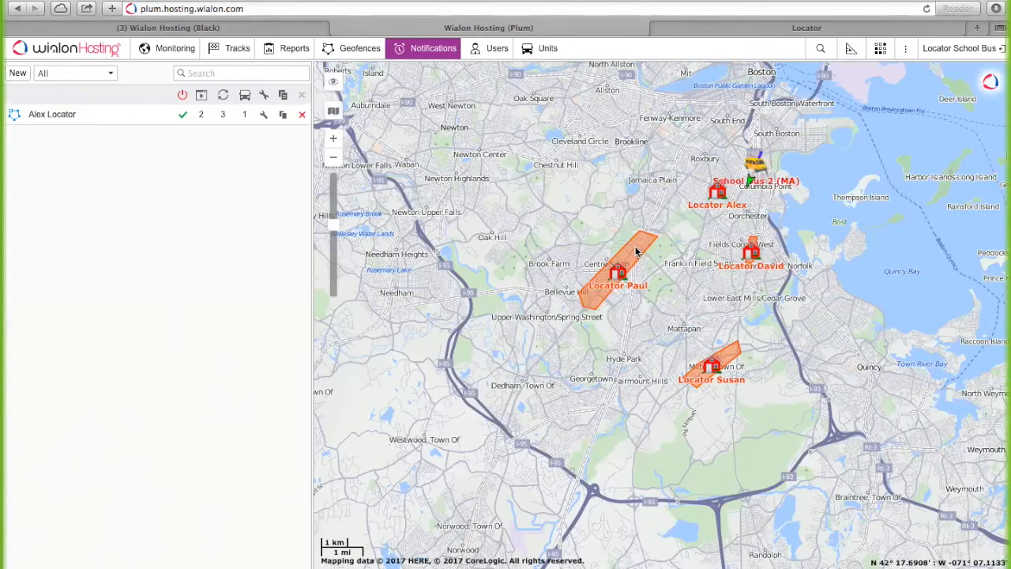
- Open the existing geofence notification's properties and go through its unit, trigger, geofence and action settings to the notification text
mouse_move(621, 273)
mouse_move(140, 113)
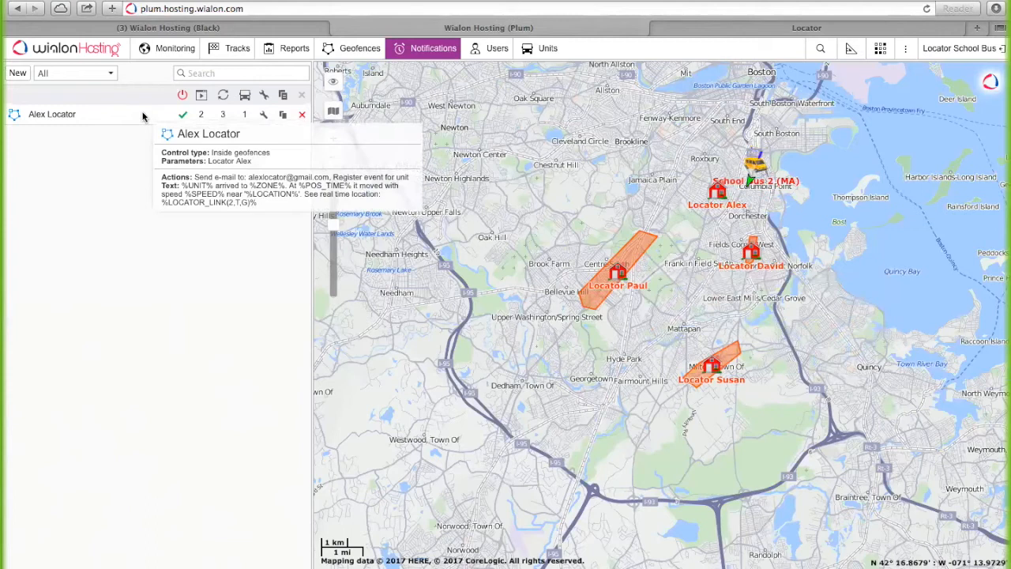
click(263, 115)
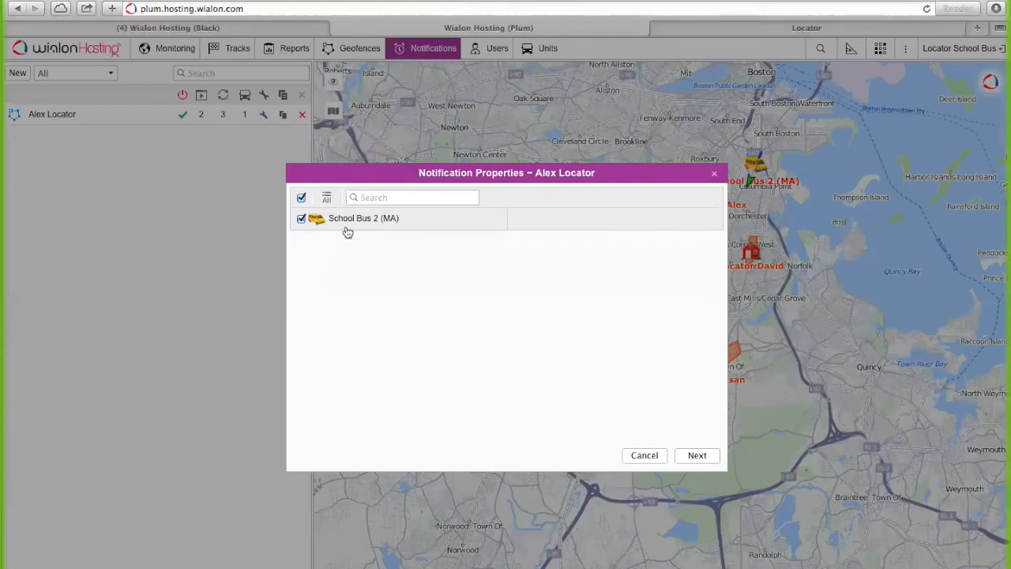
click(697, 458)
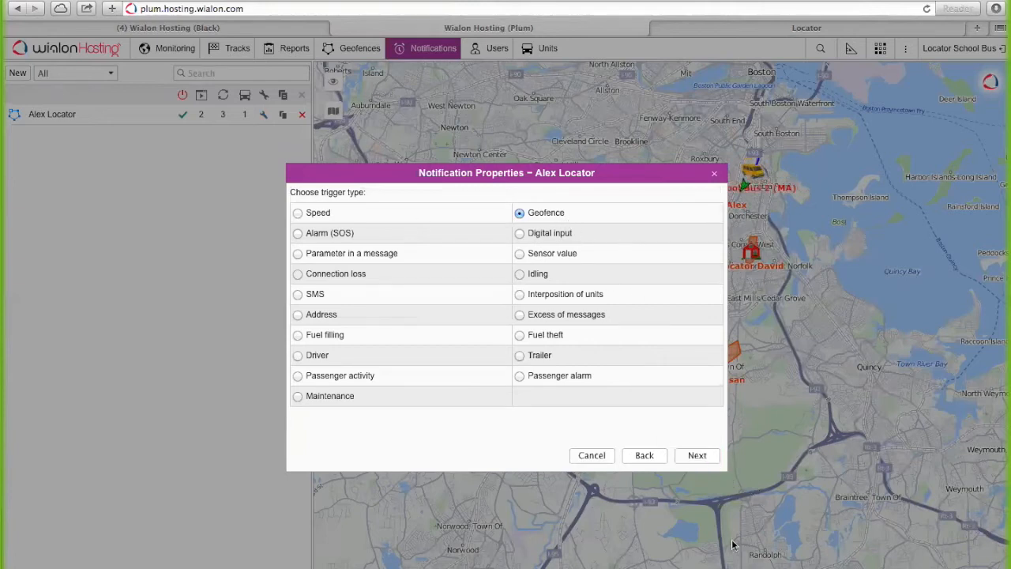
click(708, 460)
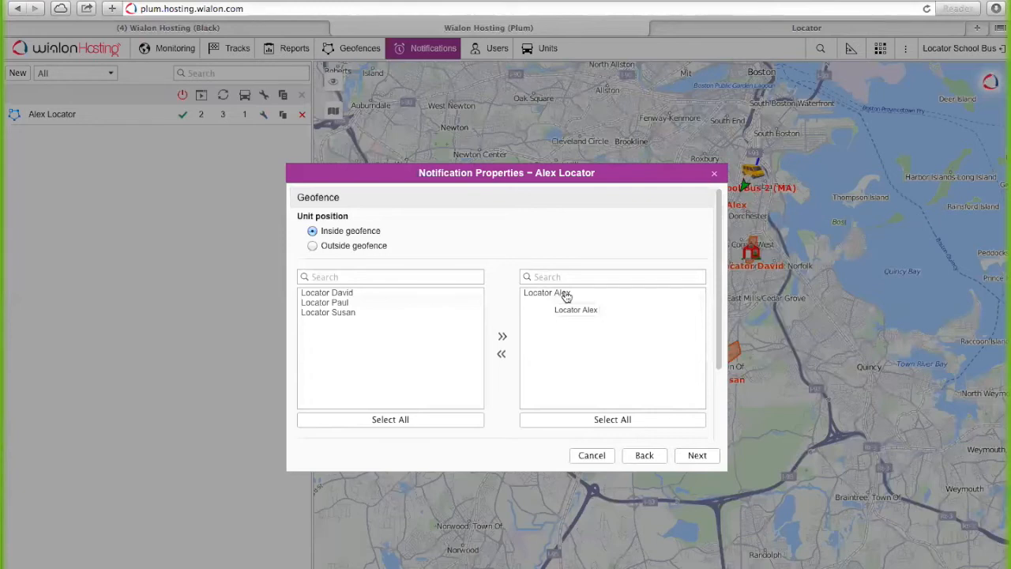
click(706, 458)
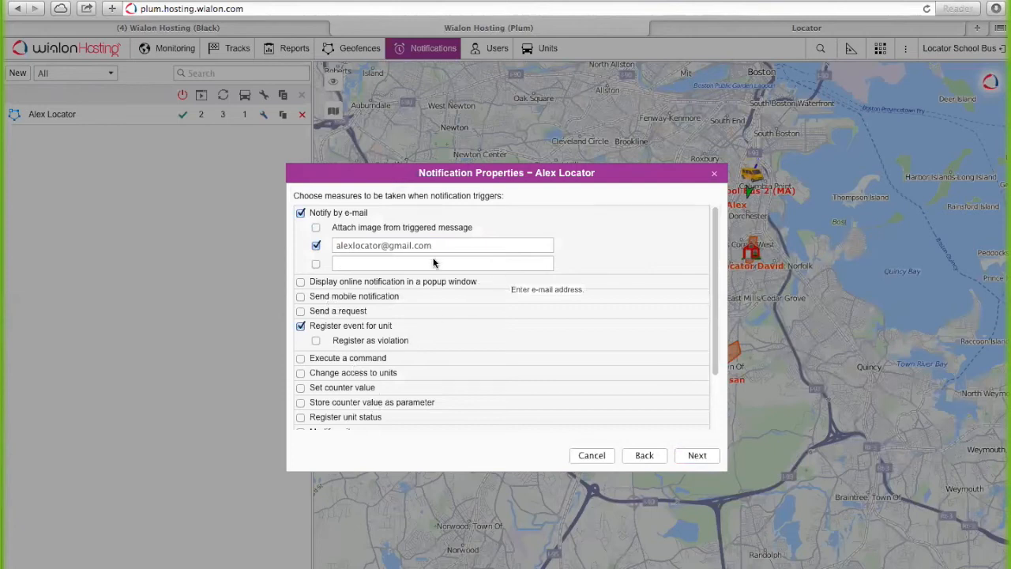
click(697, 456)
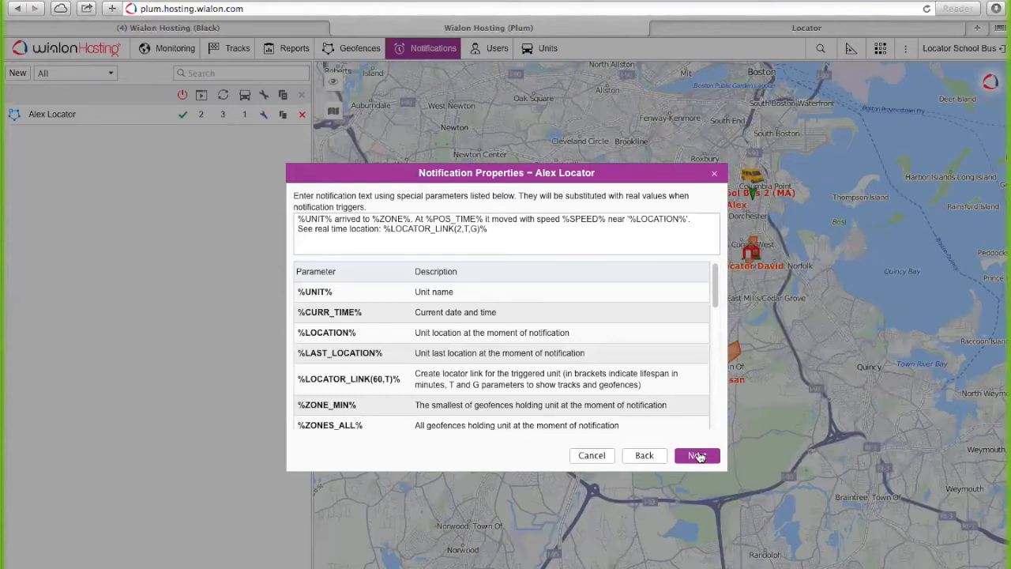
- Replace the locator link parameter at the end of the notification text with the listed %LOCATOR_LINK(60,T)% parameter
click(387, 241)
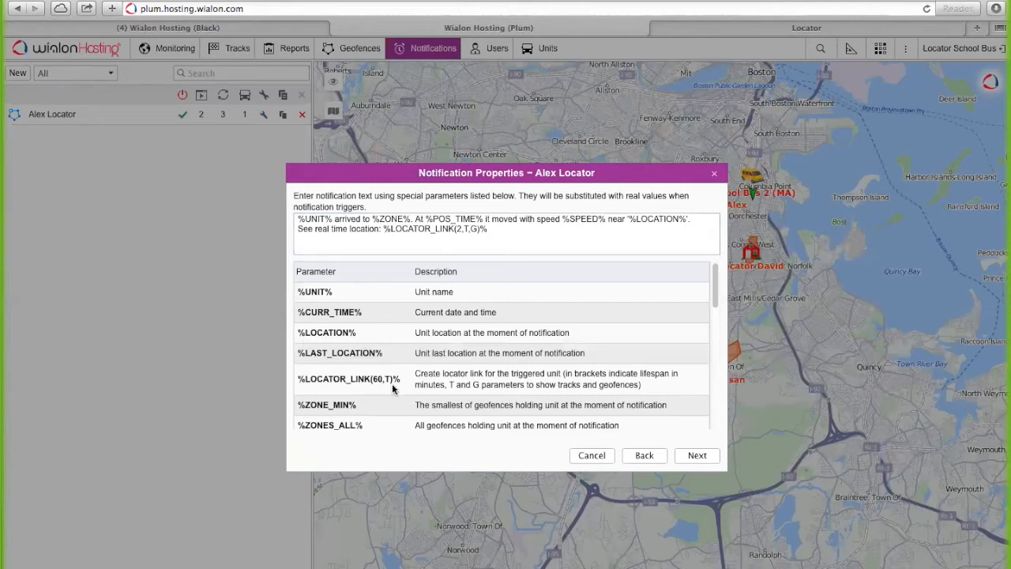
click(389, 235)
drag(382, 228, 498, 229)
key(BackSpace)
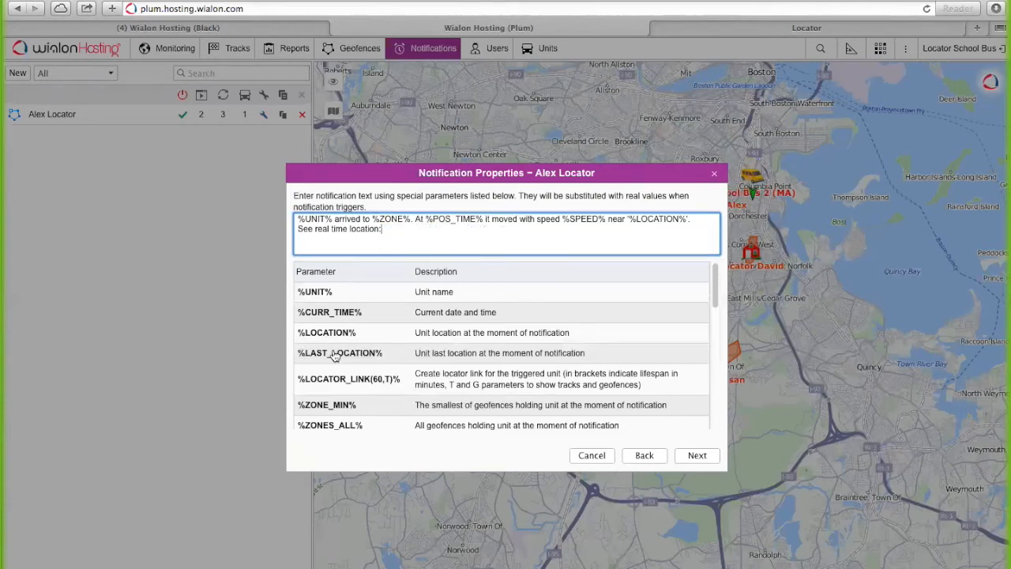
click(346, 383)
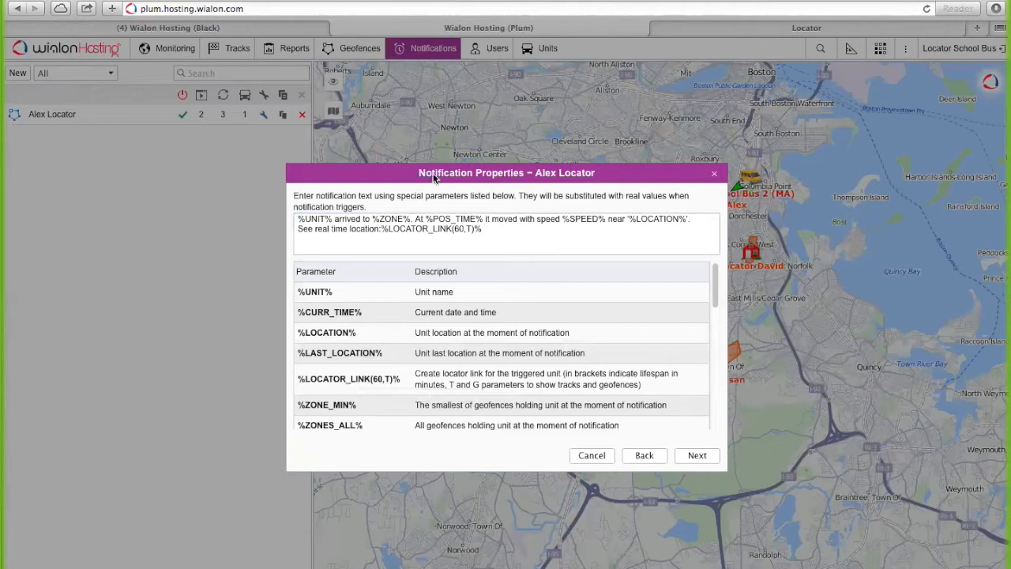
- Set the locator link's lifespan to 5 minutes and add the geofences option, making it %LOCATOR_LINK(5,T,G)%
click(464, 228)
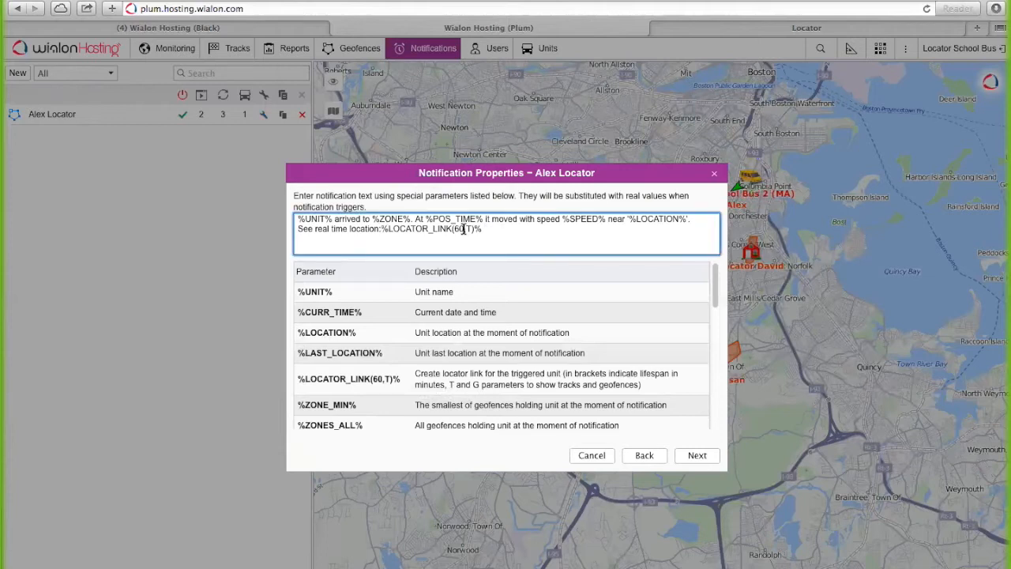
key(BackSpace)
key(BackSpace)
key(BackSpace)
text(2)
text(5)
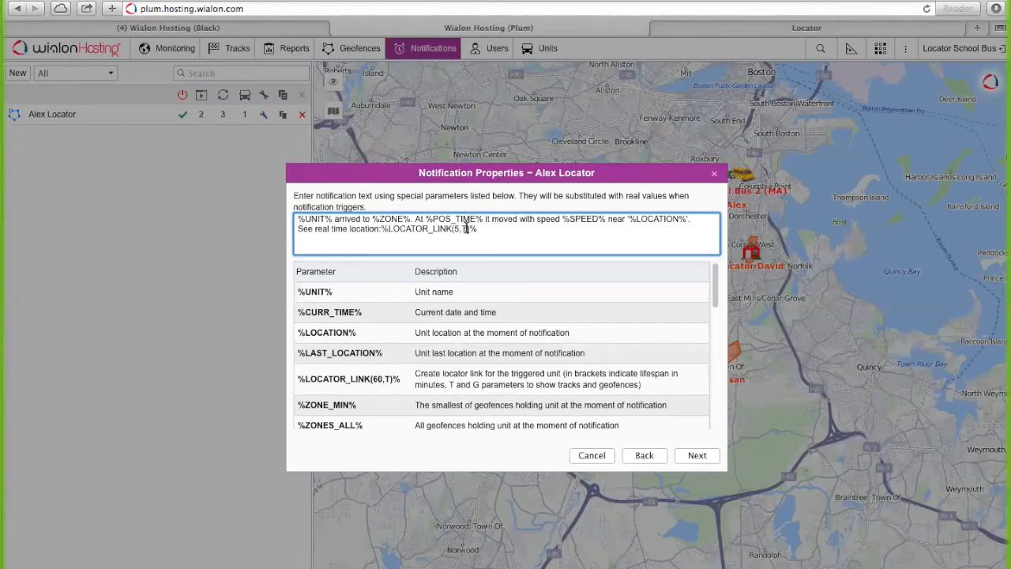
text(,G)
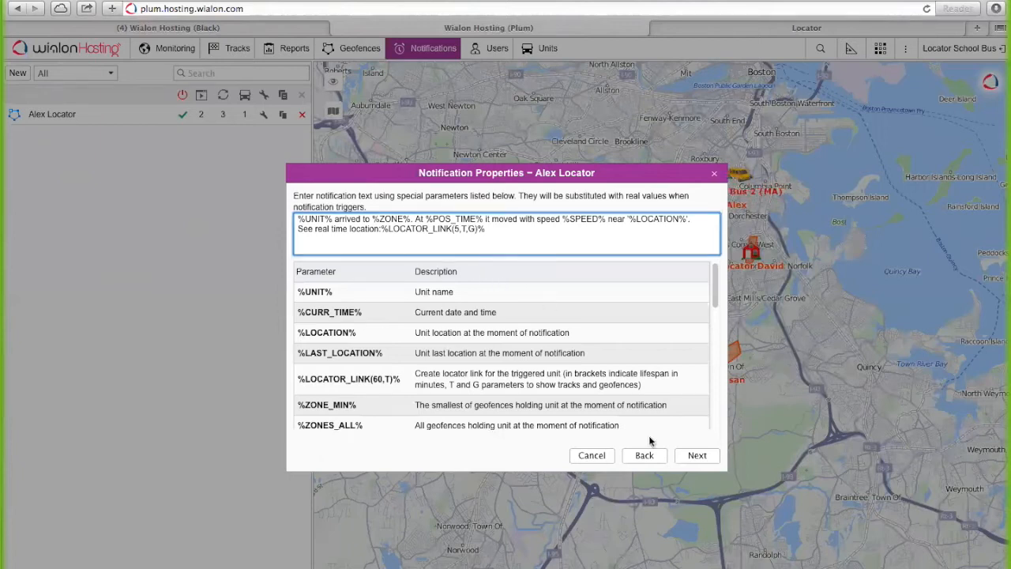
- Enable displaying the online notification in a popup window among the notification's actions and save the notification
click(697, 456)
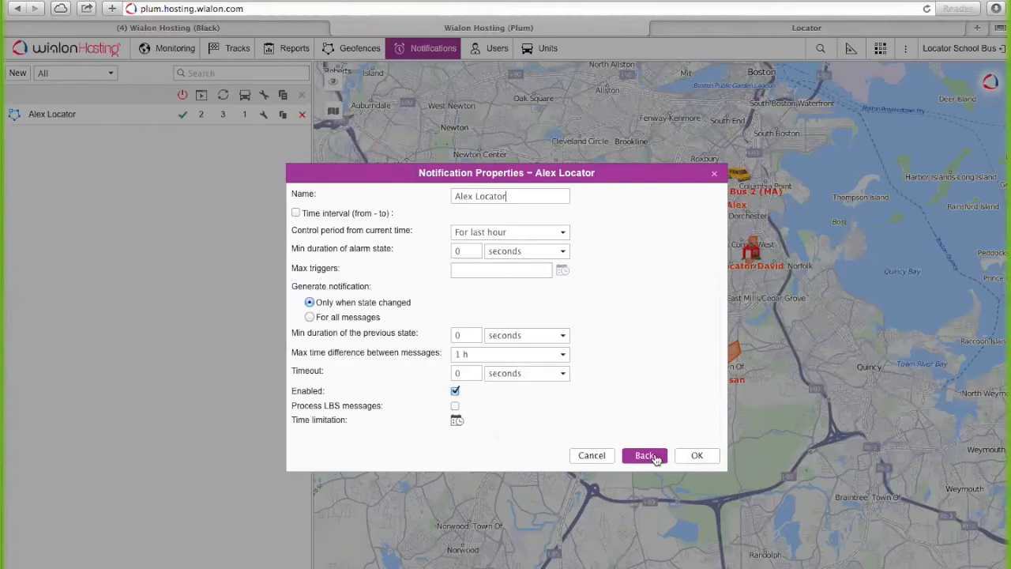
click(654, 458)
click(654, 458)
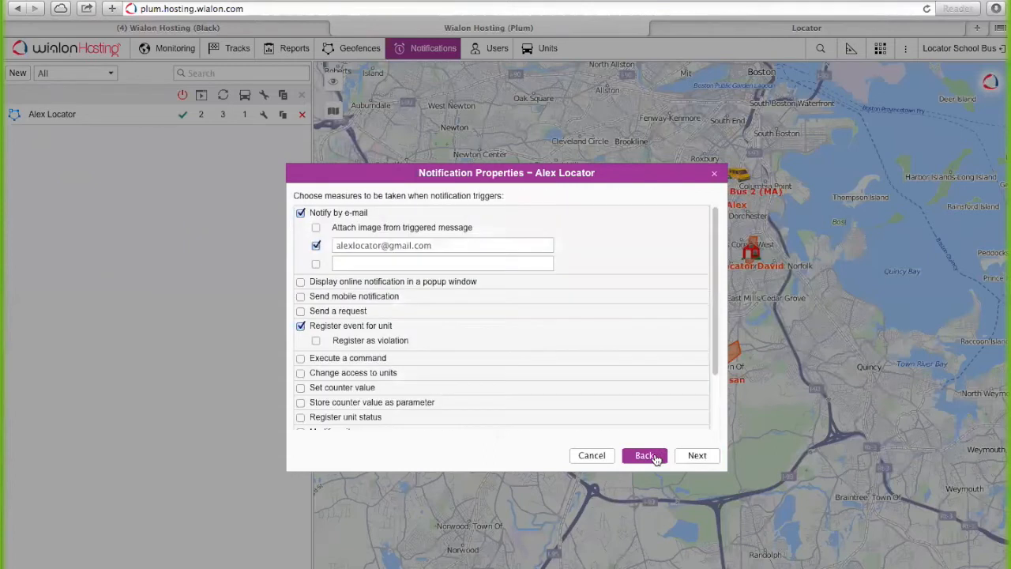
click(300, 282)
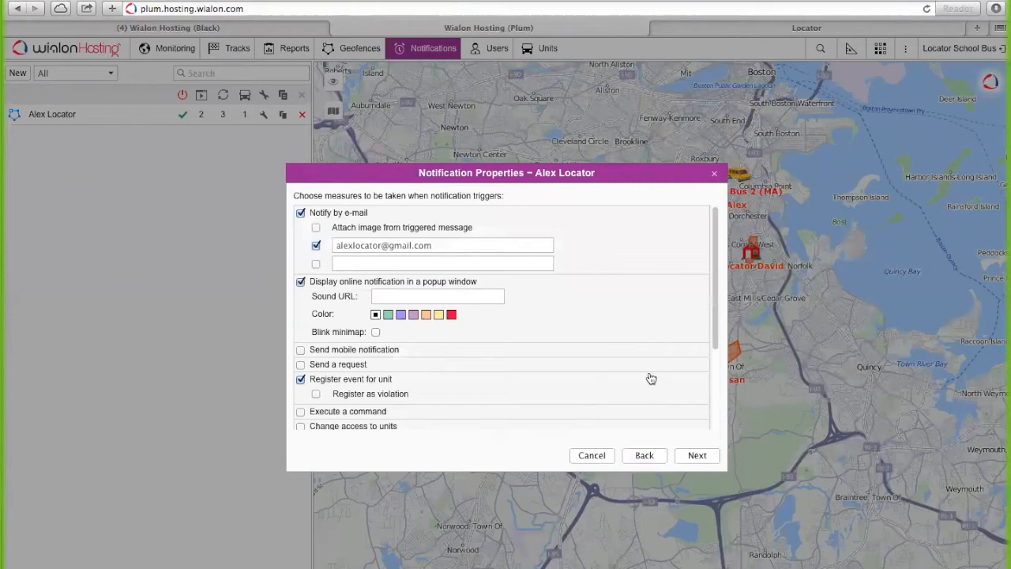
click(338, 246)
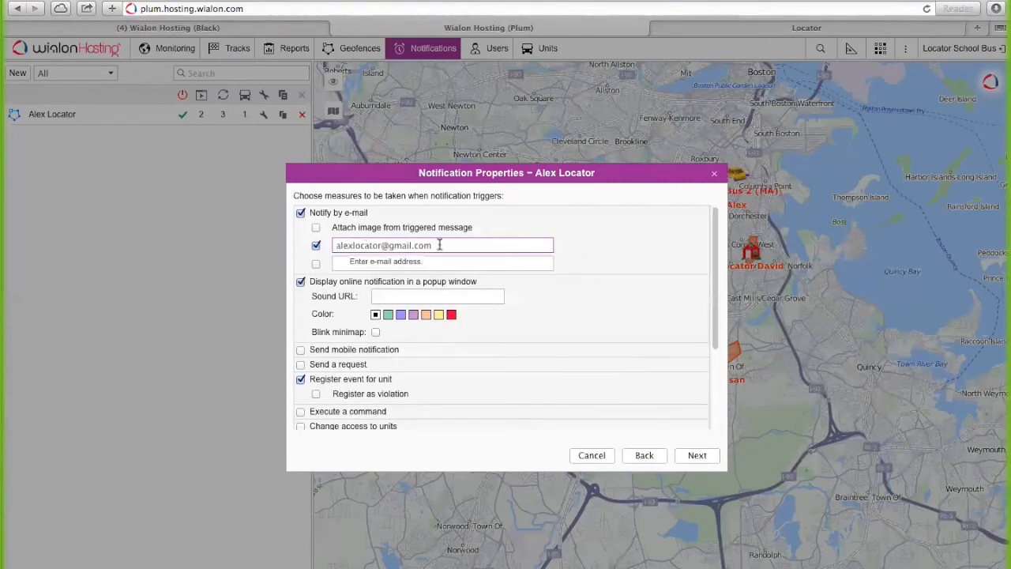
click(697, 456)
click(697, 458)
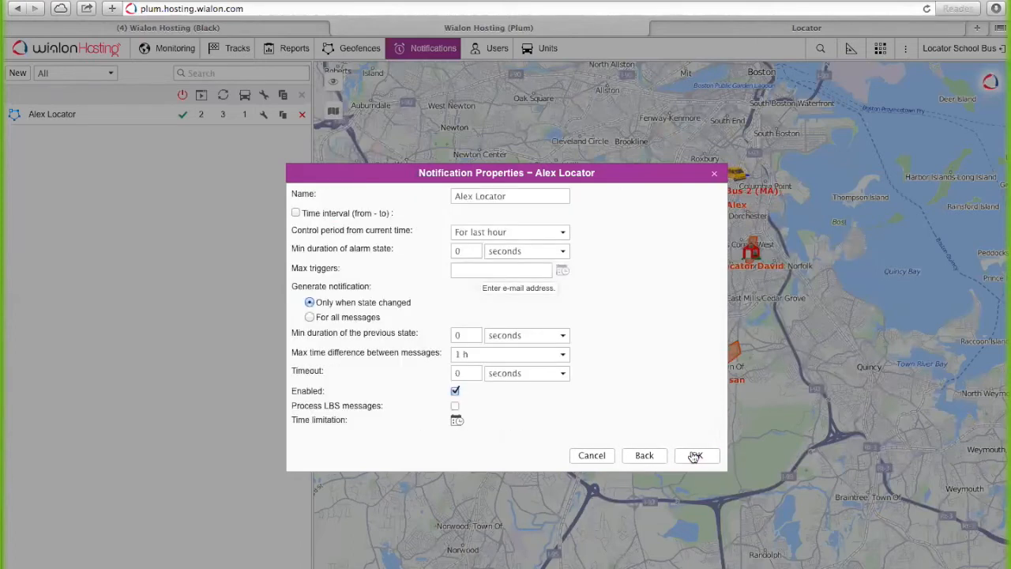
click(694, 456)
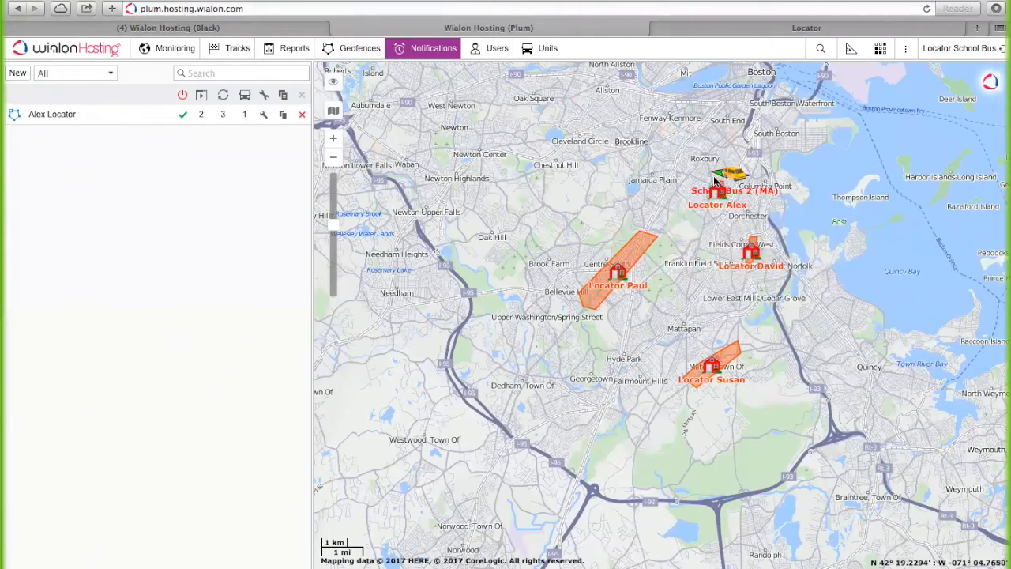
- Start a new Locator link for sharing units and add School Bus 2 (MA) to its shared units
mouse_move(717, 190)
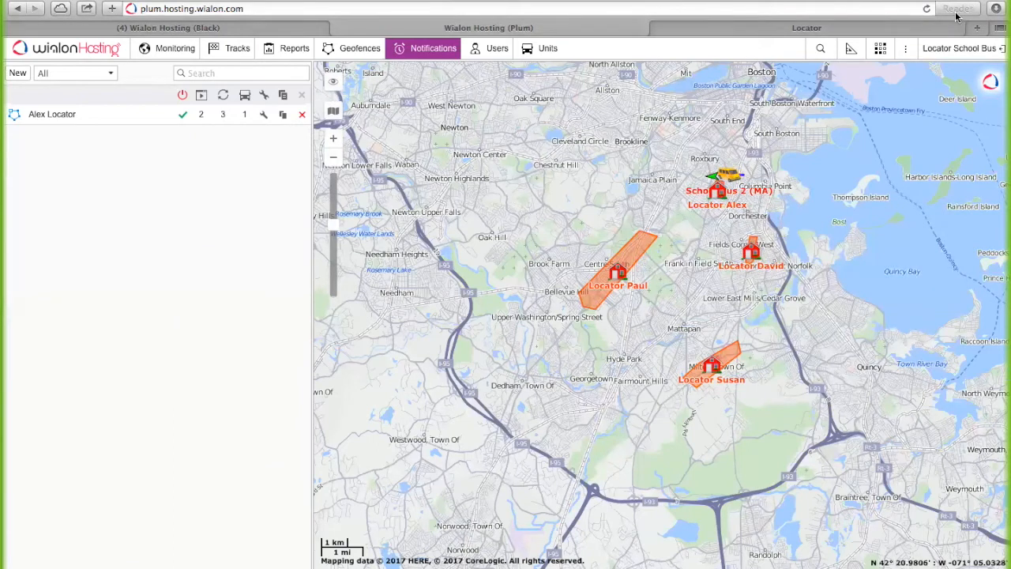
click(956, 49)
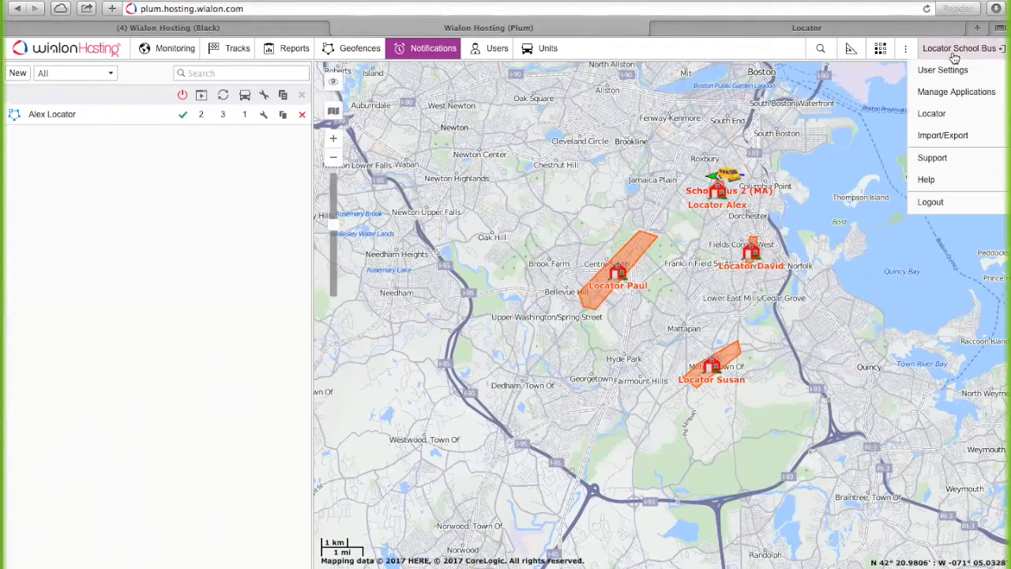
mouse_move(156, 120)
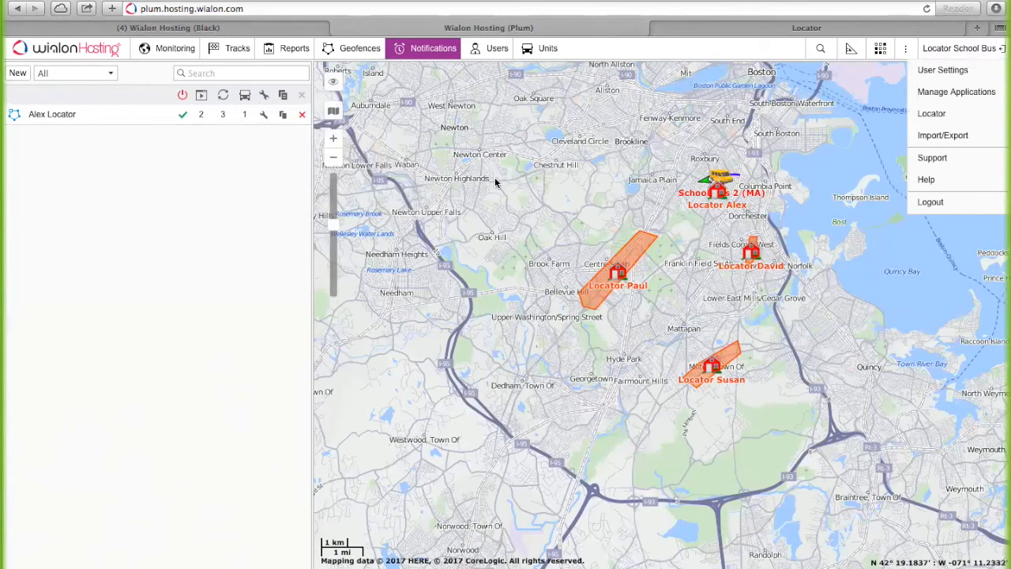
click(932, 114)
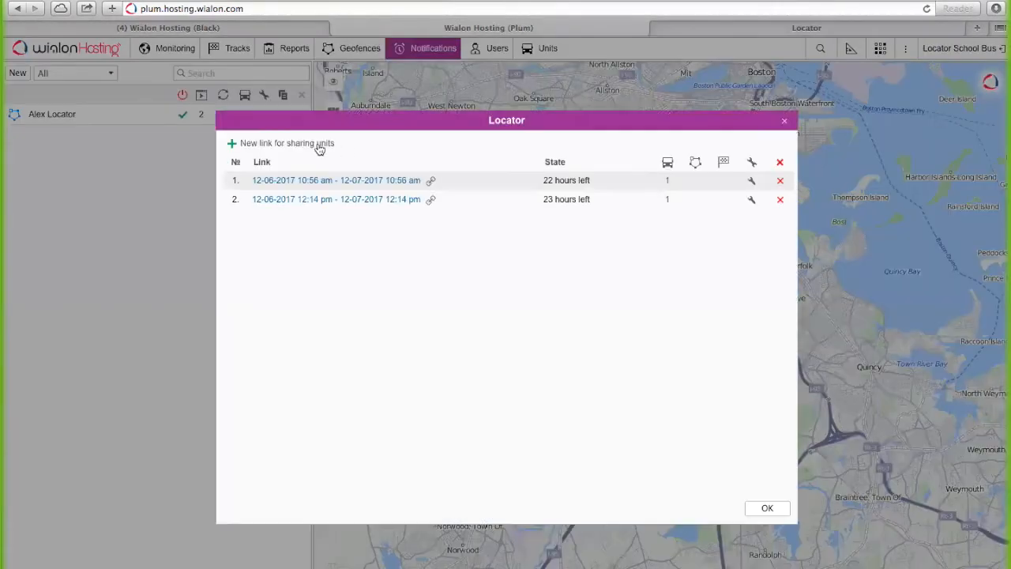
click(232, 145)
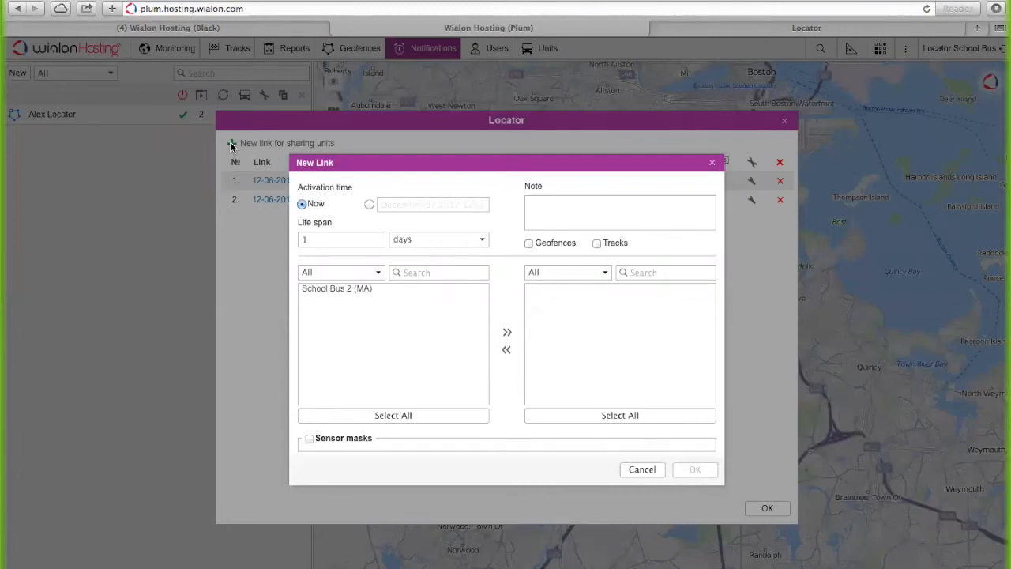
click(319, 244)
click(337, 289)
click(508, 333)
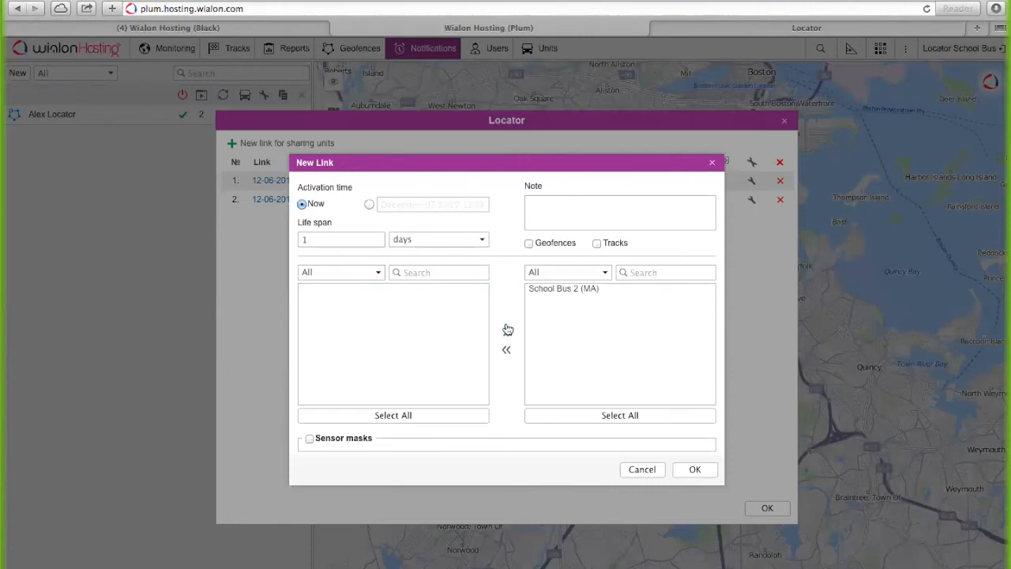
- Try a scheduled activation time for the link, declining the browser's alert request, and return the activation to Now
click(369, 206)
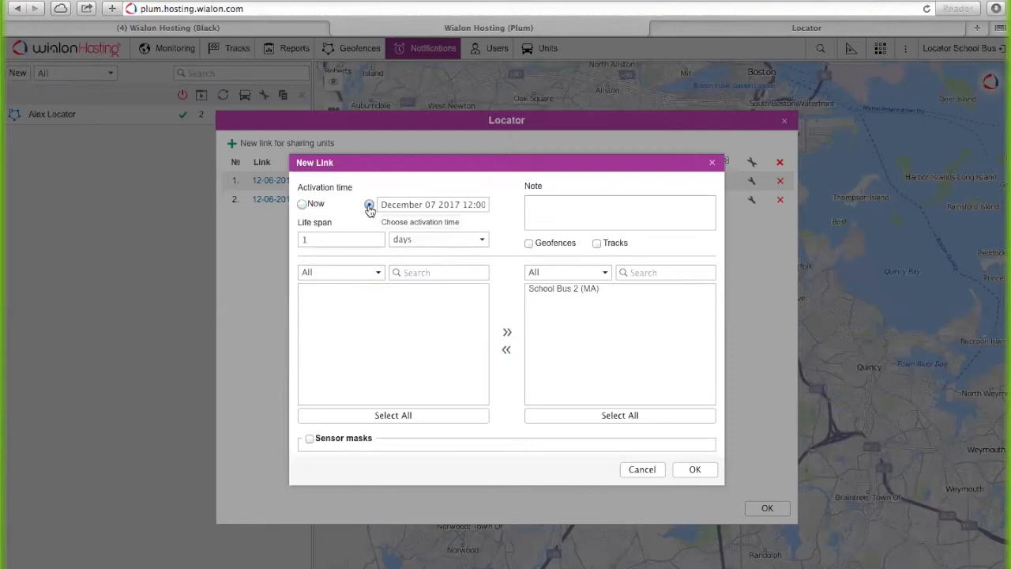
click(432, 203)
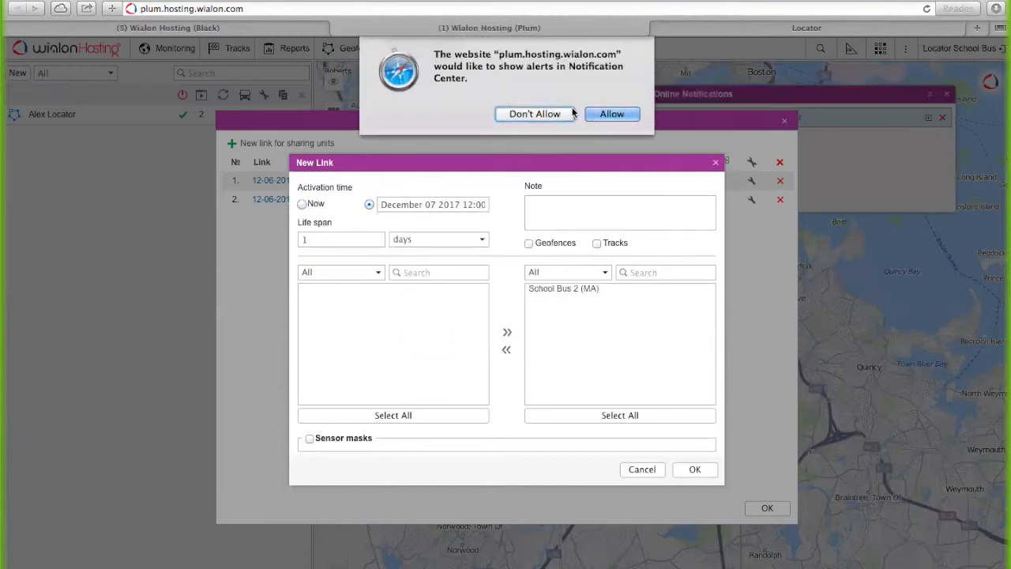
click(545, 102)
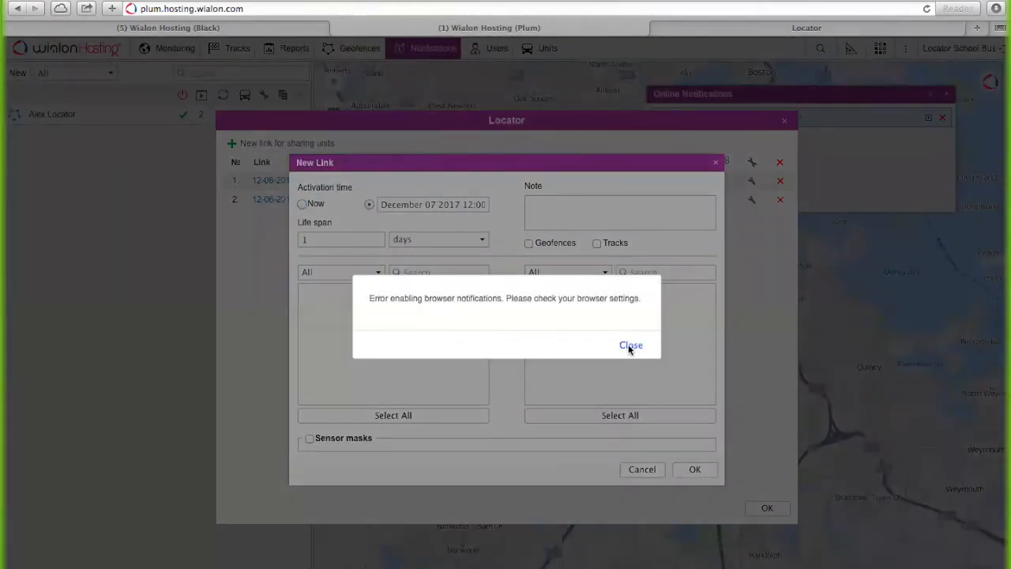
click(629, 345)
click(425, 204)
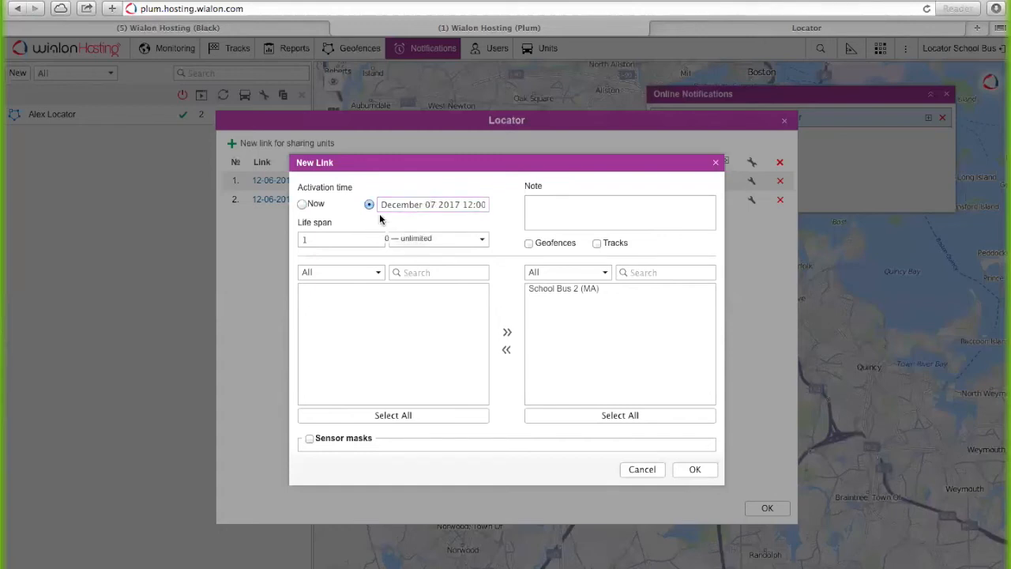
click(302, 204)
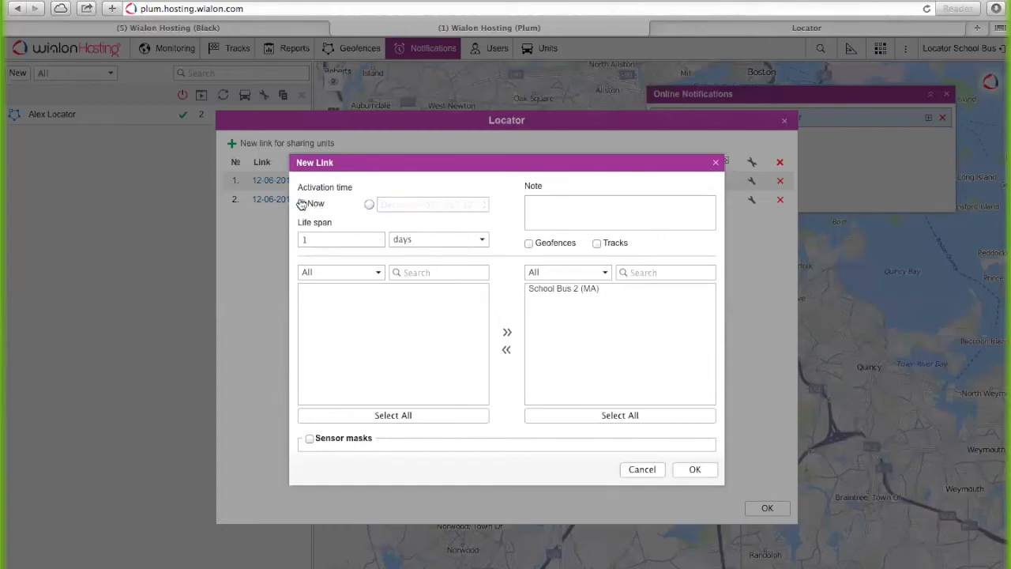
- Set the new link's life span to 365 days
click(324, 239)
key(BackSpace)
text(365)
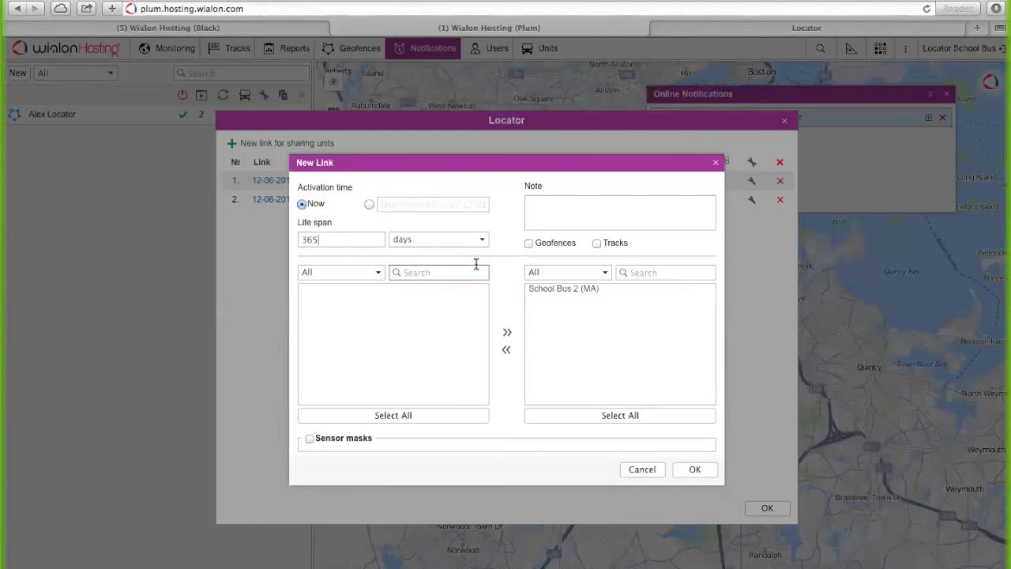
click(458, 239)
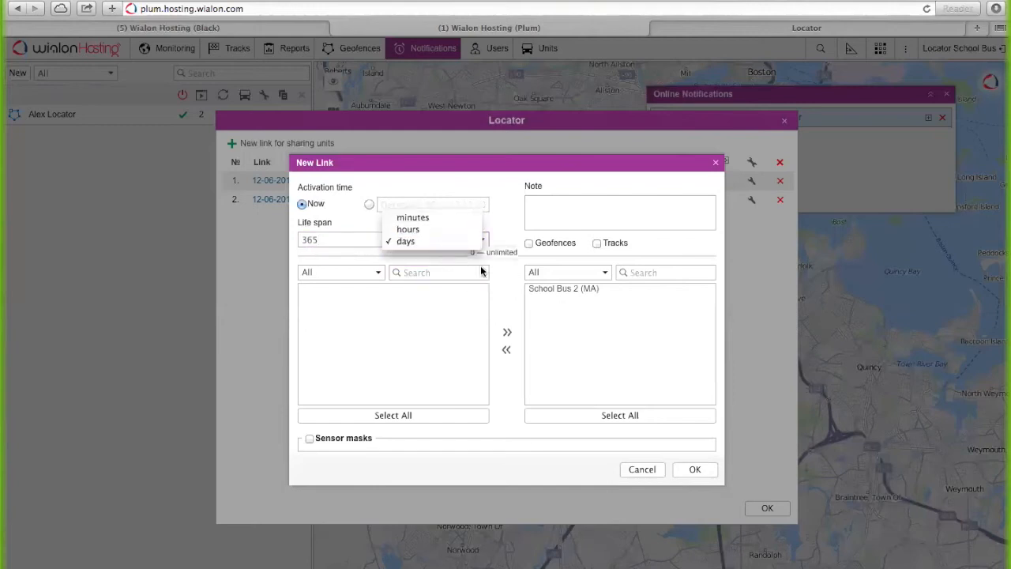
click(512, 265)
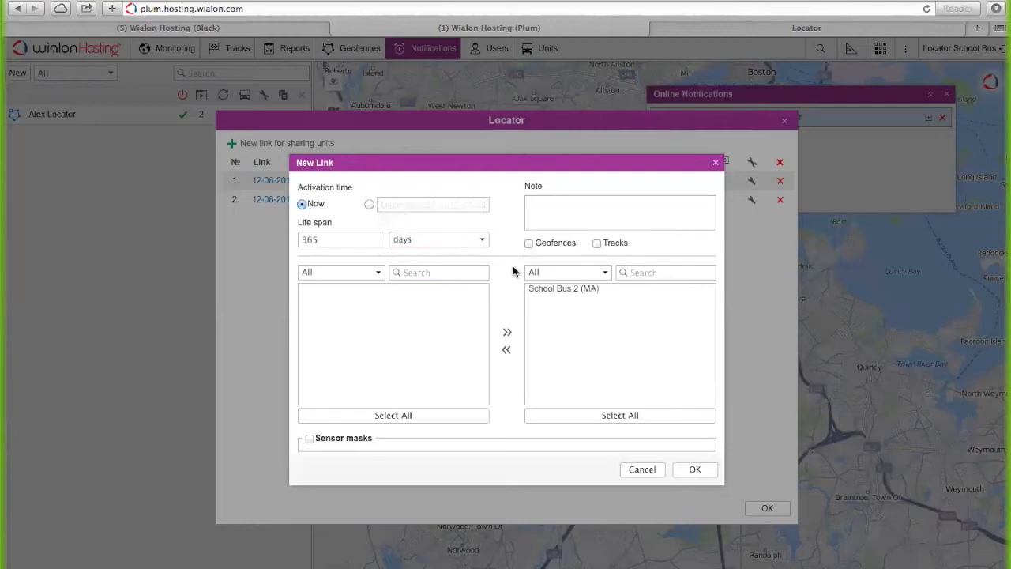
- Add the note "365 days for fleet owner" to the link and include geofences and tracks
click(533, 204)
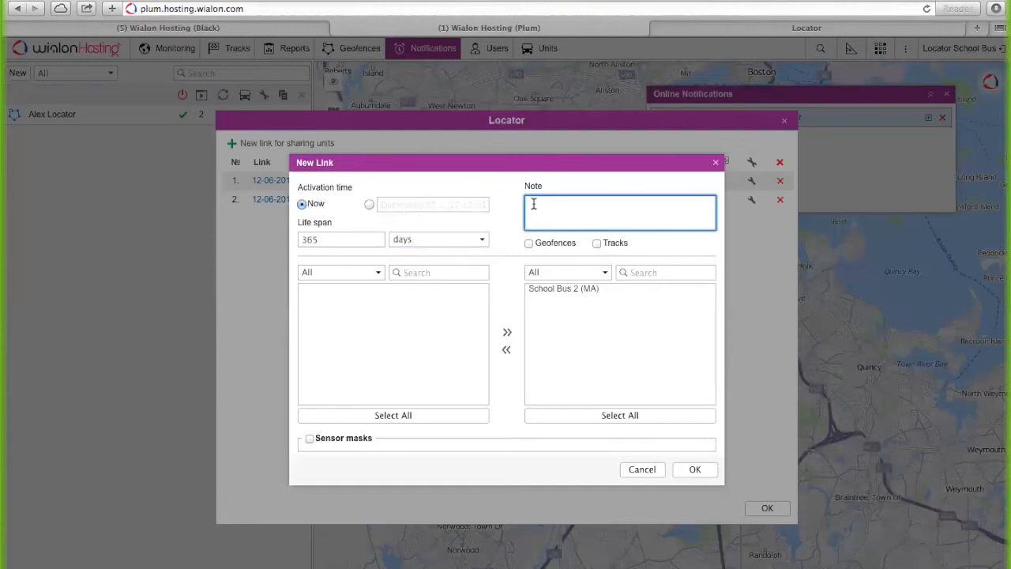
text(36)
key(BackSpace)
text(65)
text(days)
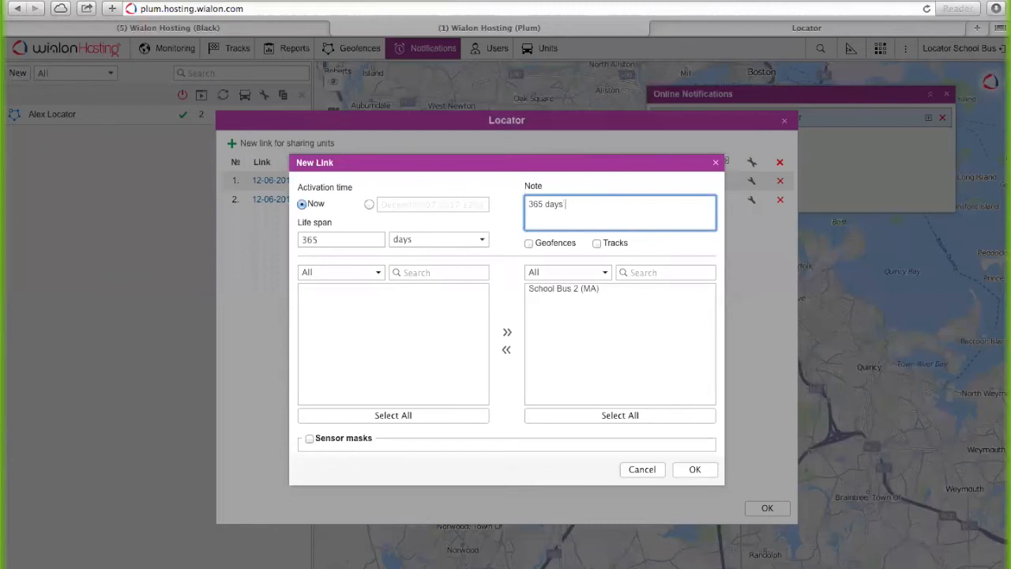
text( for fleet owner)
click(529, 244)
click(597, 243)
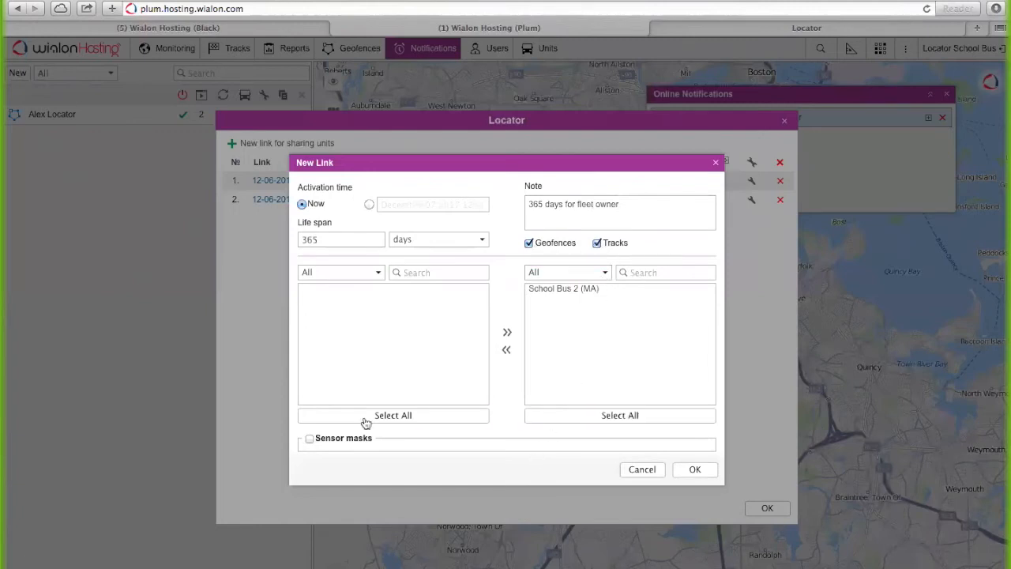
- Enable sensor masks with the masks *Refrigerator* and *Ign*, and save the new link
click(310, 438)
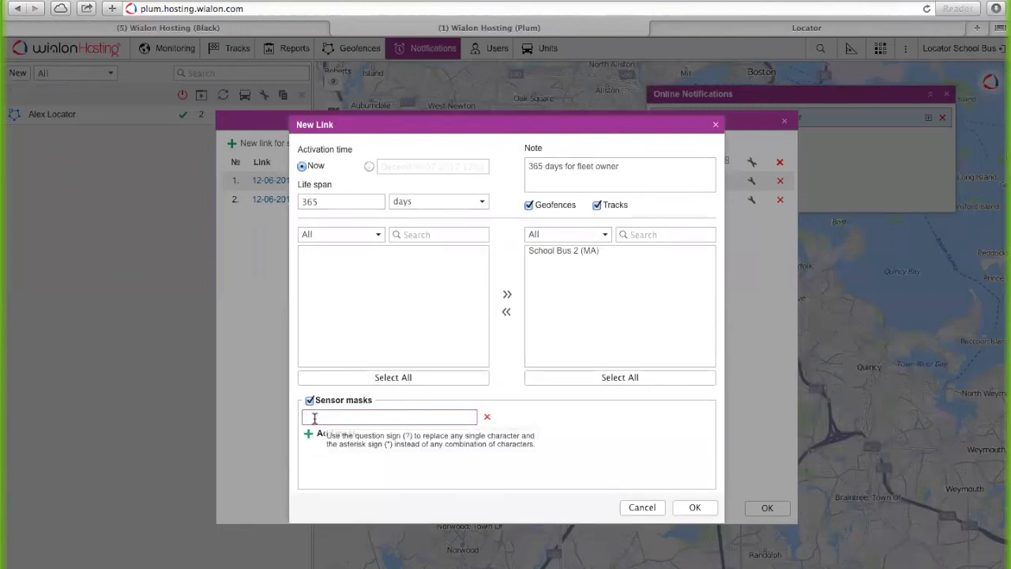
text(*Refri)
text(gerator*)
click(311, 433)
click(537, 417)
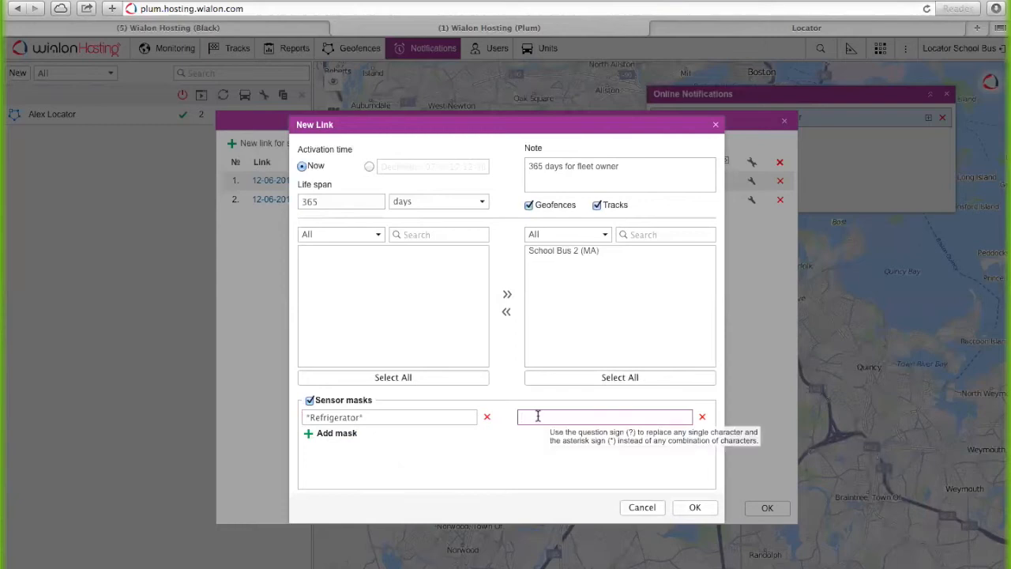
text(*Ign*)
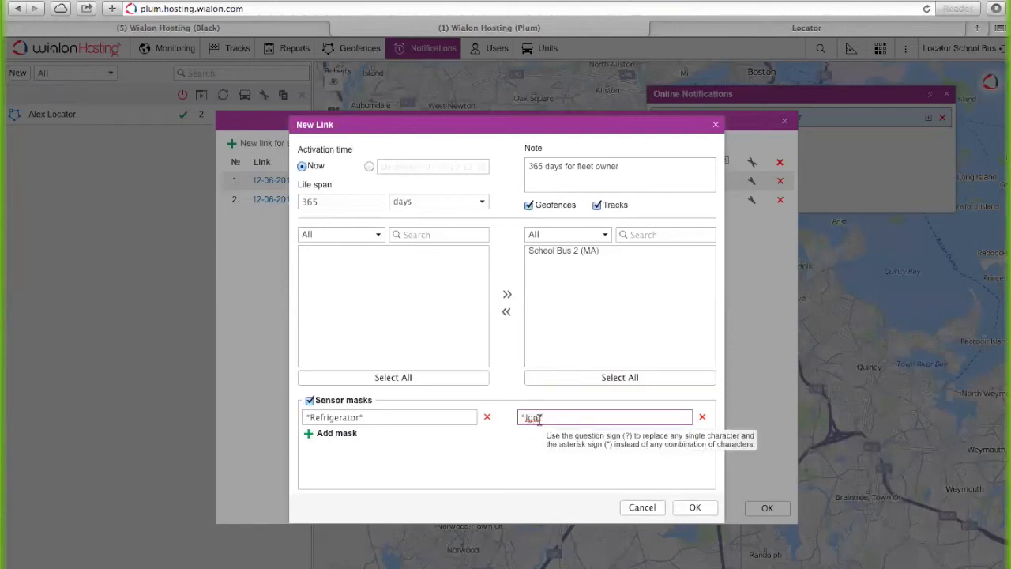
click(693, 508)
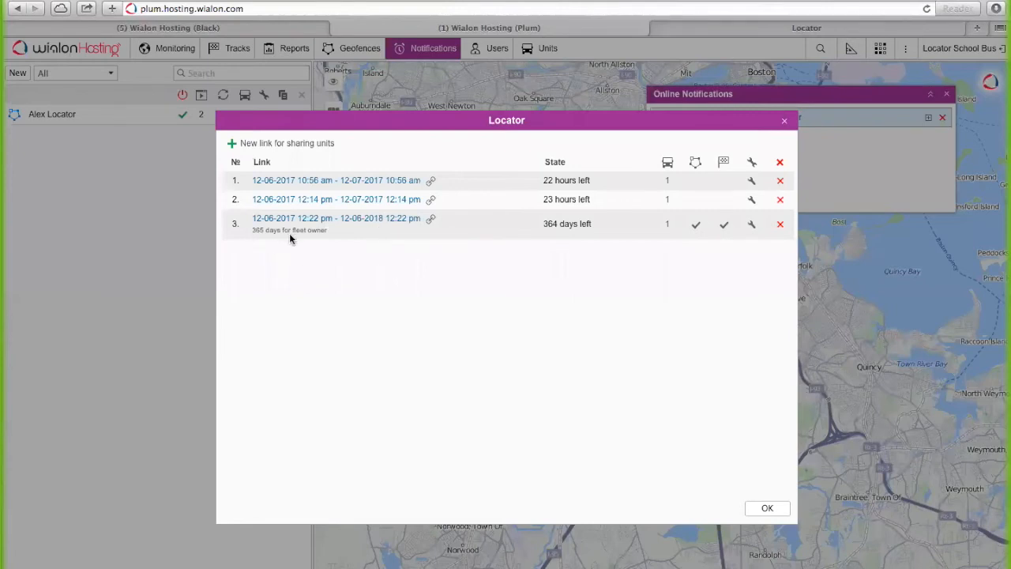
- Open the fleet owner link, view School Bus 2 (MA) with its sensors on the map, and close both Locator pages
click(378, 220)
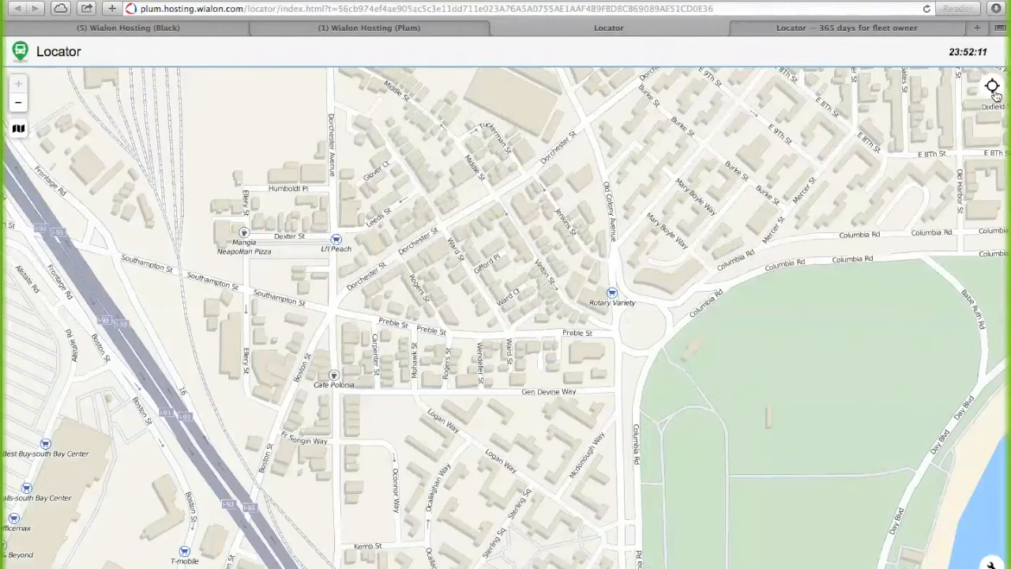
click(904, 87)
click(907, 118)
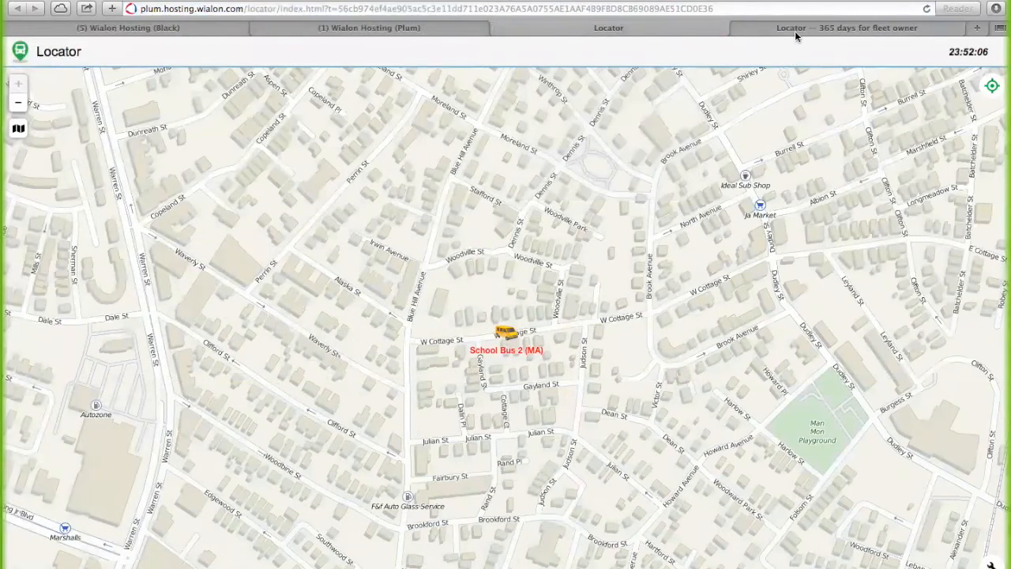
click(737, 28)
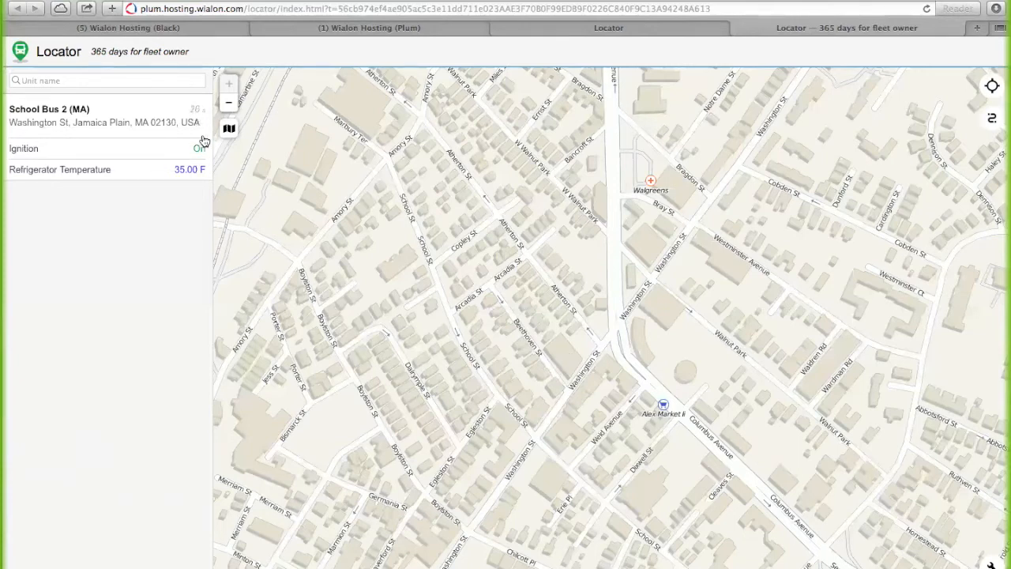
click(32, 114)
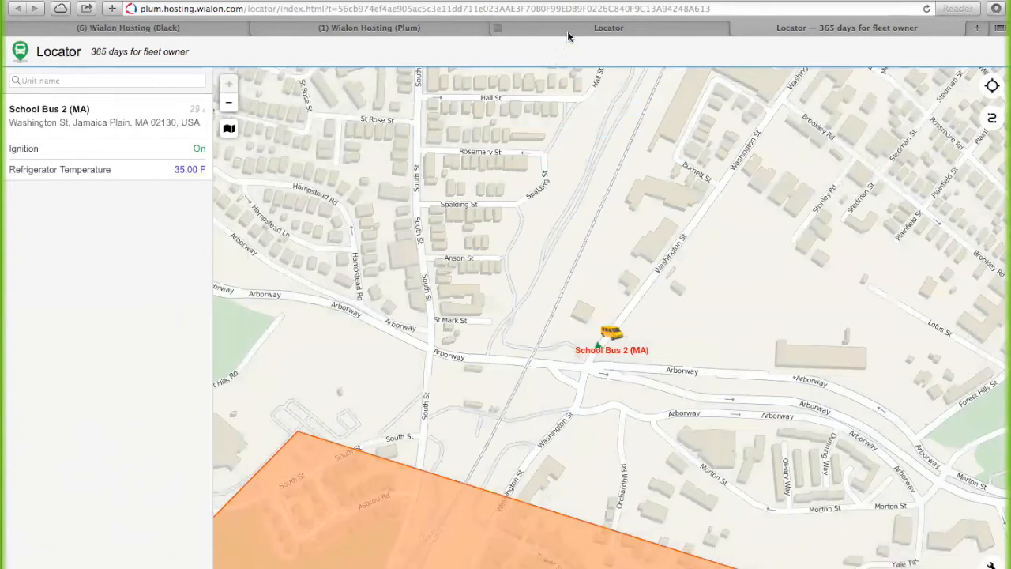
click(737, 29)
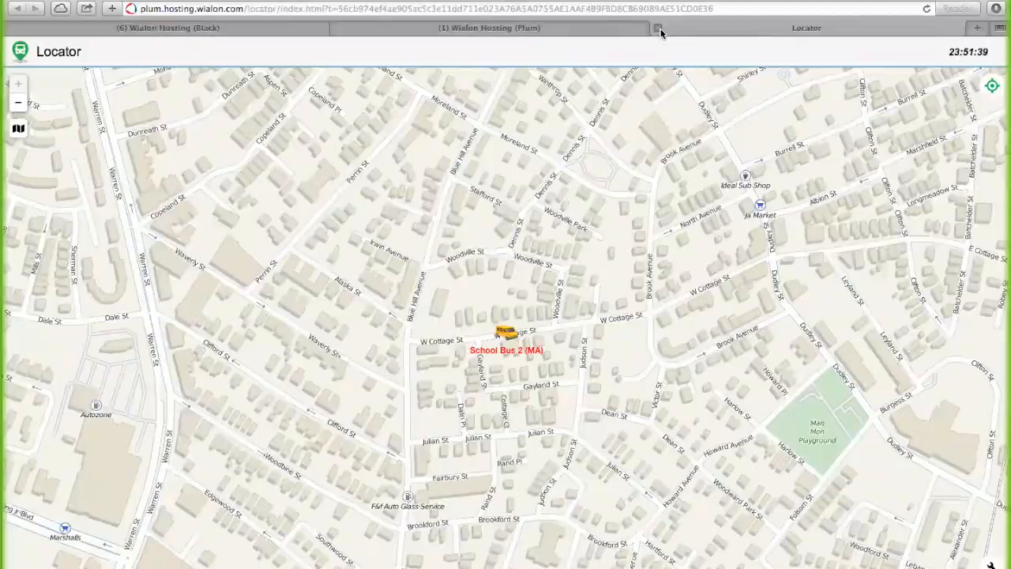
click(657, 29)
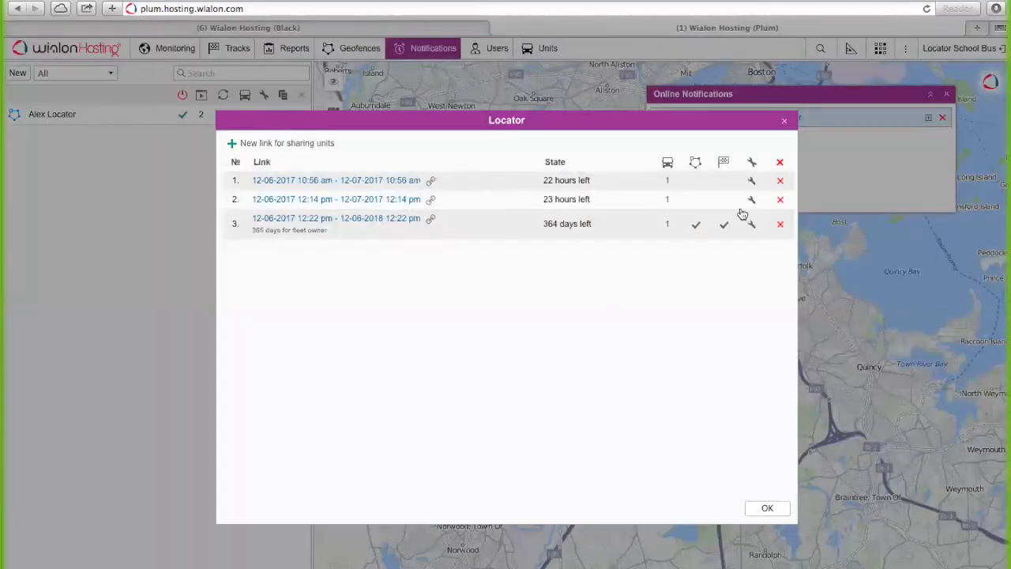
- Delete the link starting at 10:56 am and set the 12:14 pm link's life span to 12 days, closing the Locator list
mouse_move(670, 182)
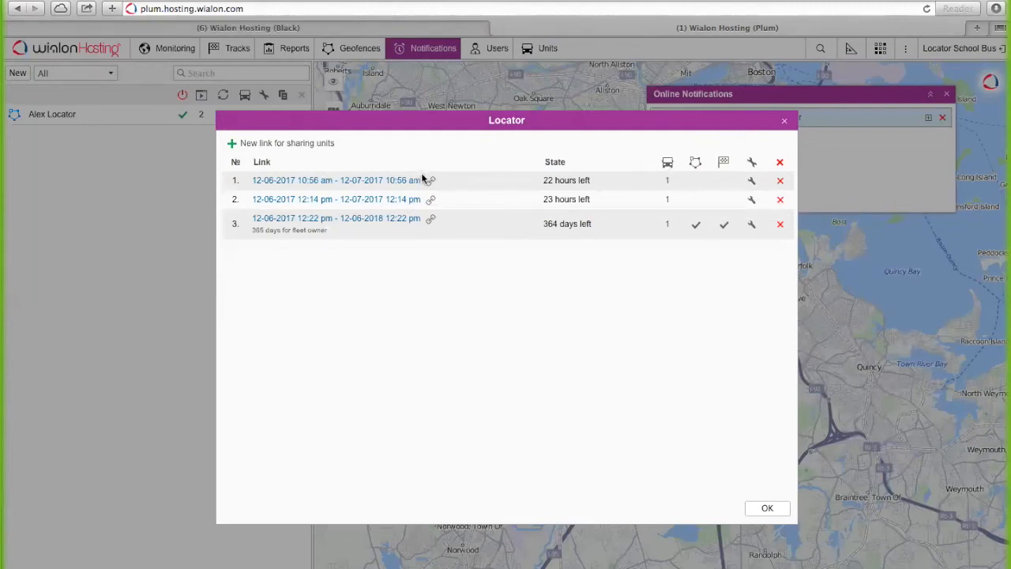
click(780, 181)
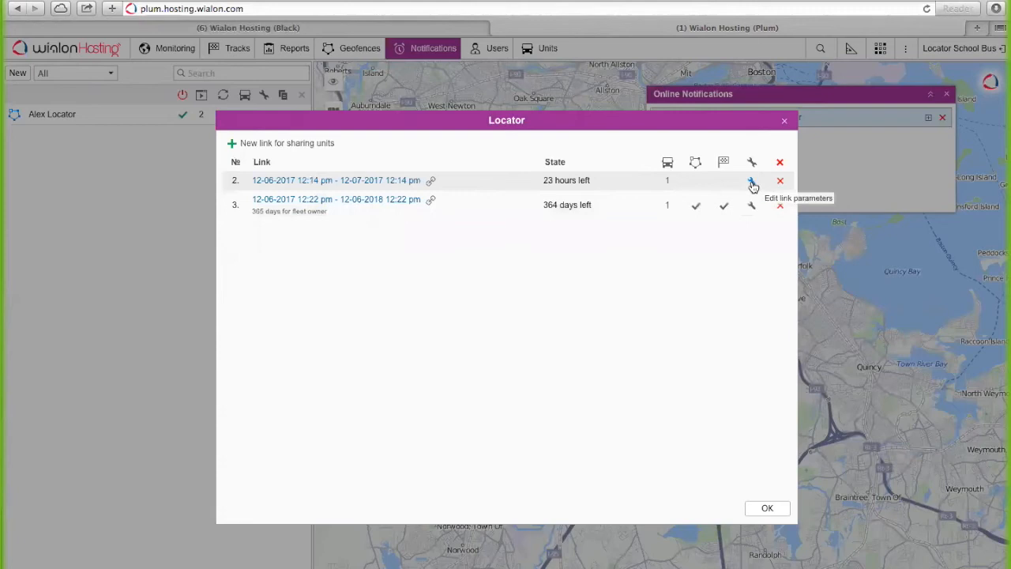
click(751, 181)
click(375, 241)
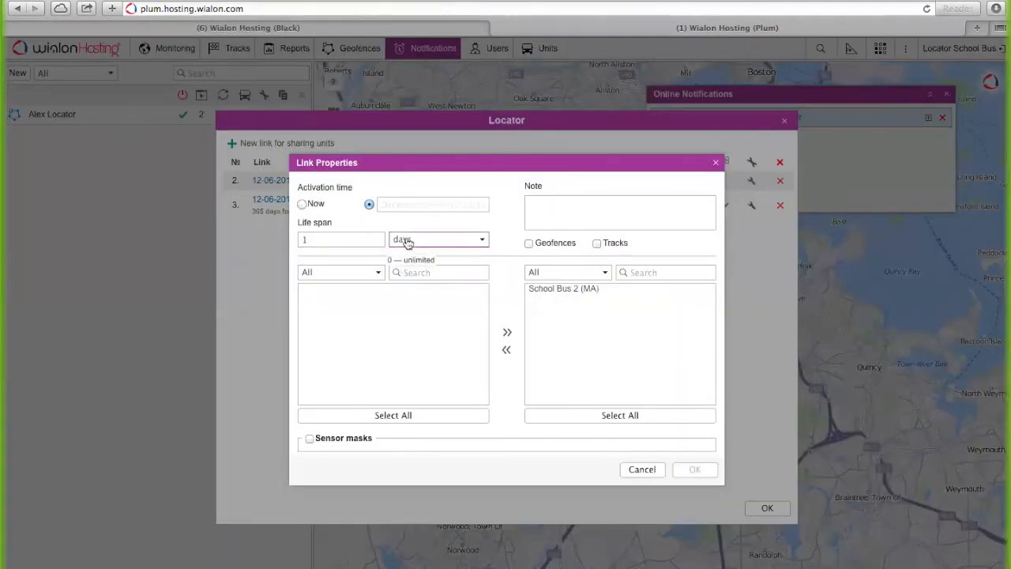
text(2)
click(695, 469)
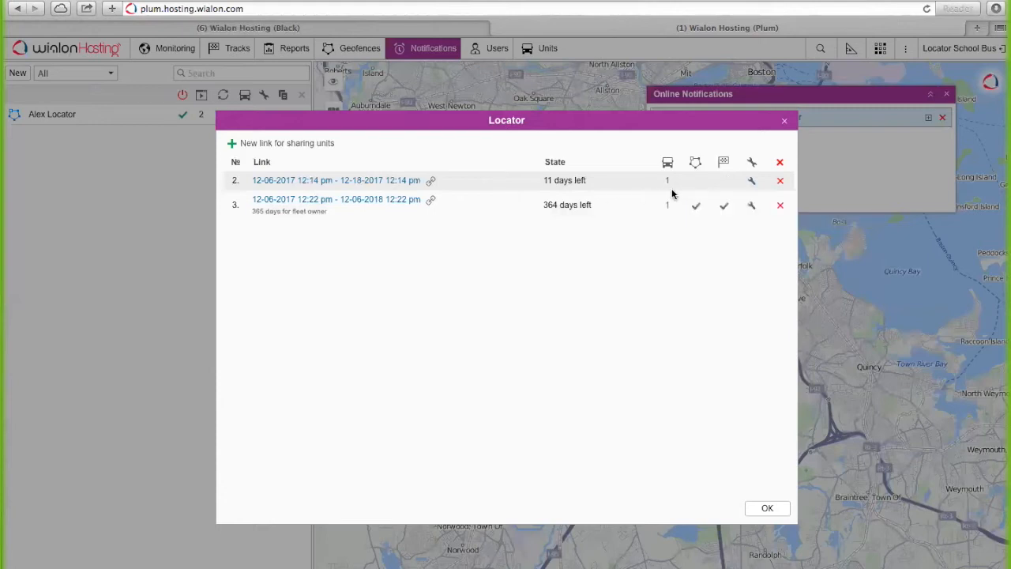
click(785, 123)
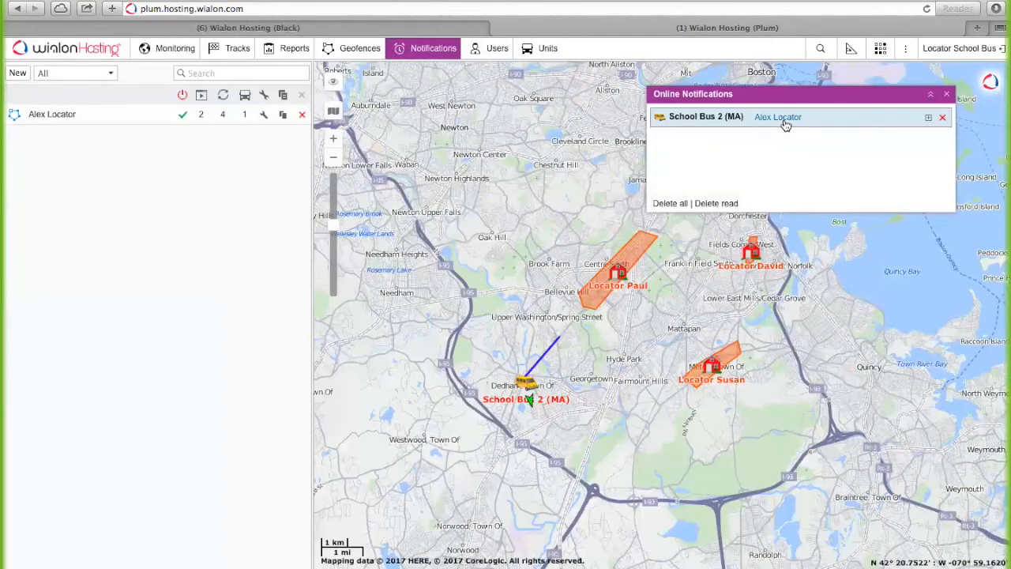
- Expand the School Bus 2 (MA) online notification, open the real-time location link in its text, and return to the notification
click(928, 119)
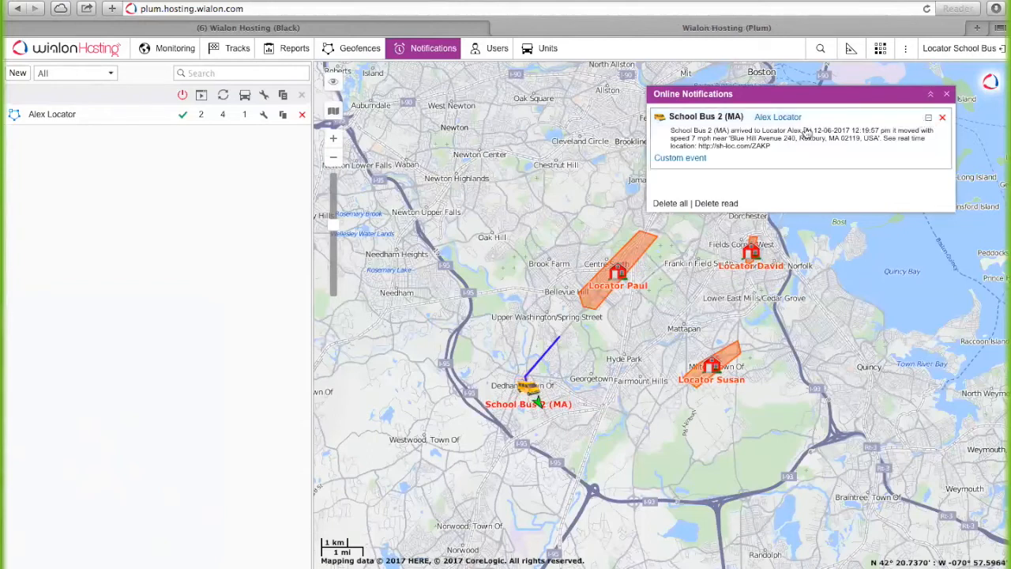
click(703, 147)
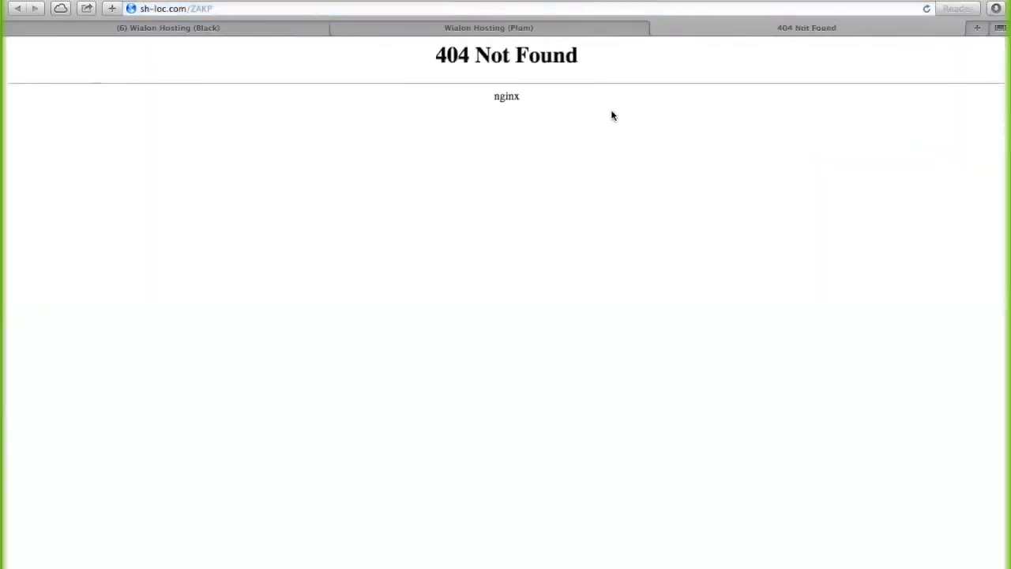
click(524, 30)
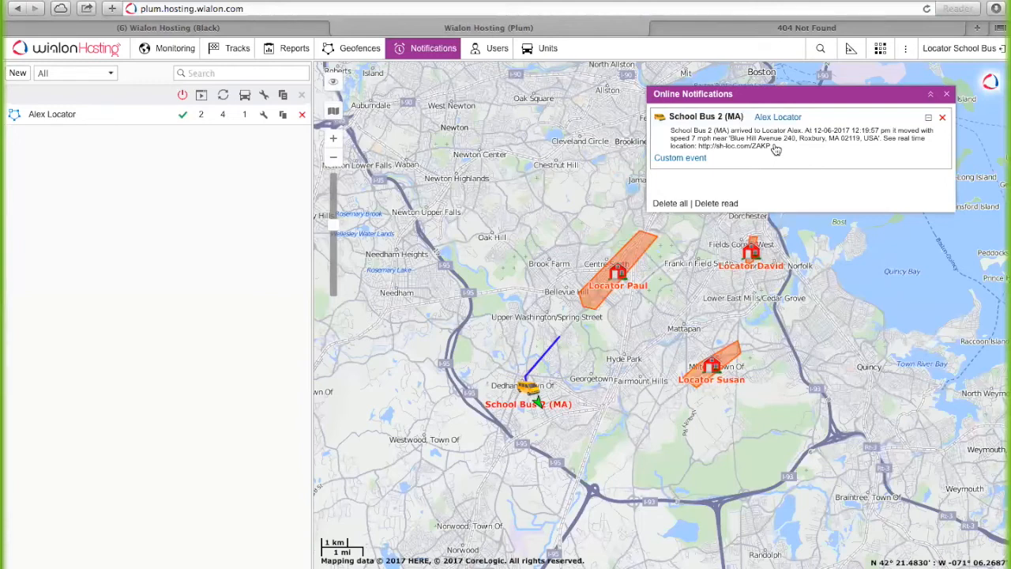
- Set the Locator link lifespan in the Alex Locator notification text to 20 minutes, keeping tracks and geofences, and save the notification
click(265, 119)
click(707, 458)
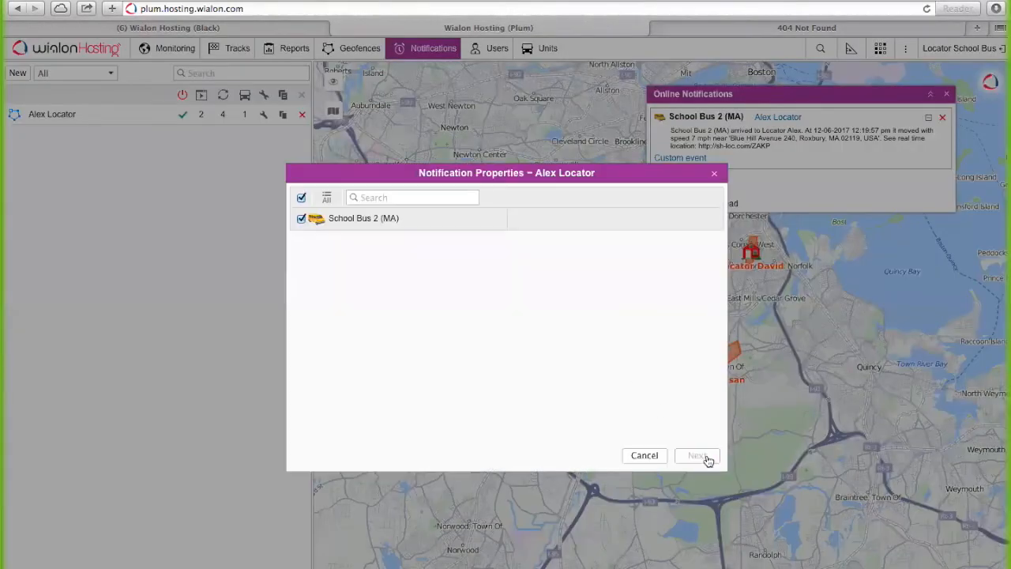
click(696, 456)
click(698, 456)
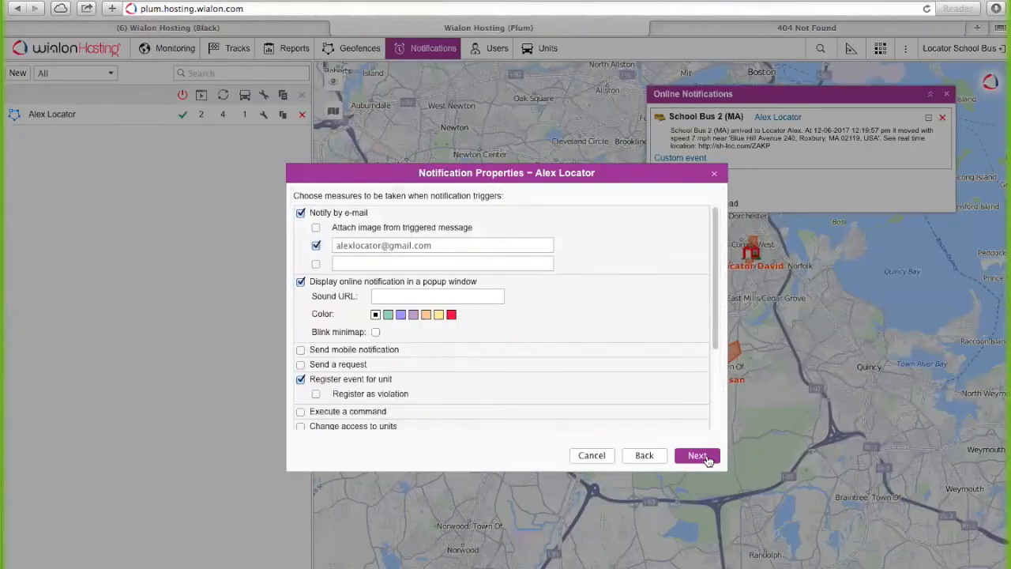
click(697, 456)
click(461, 229)
text(0,T,G)%)
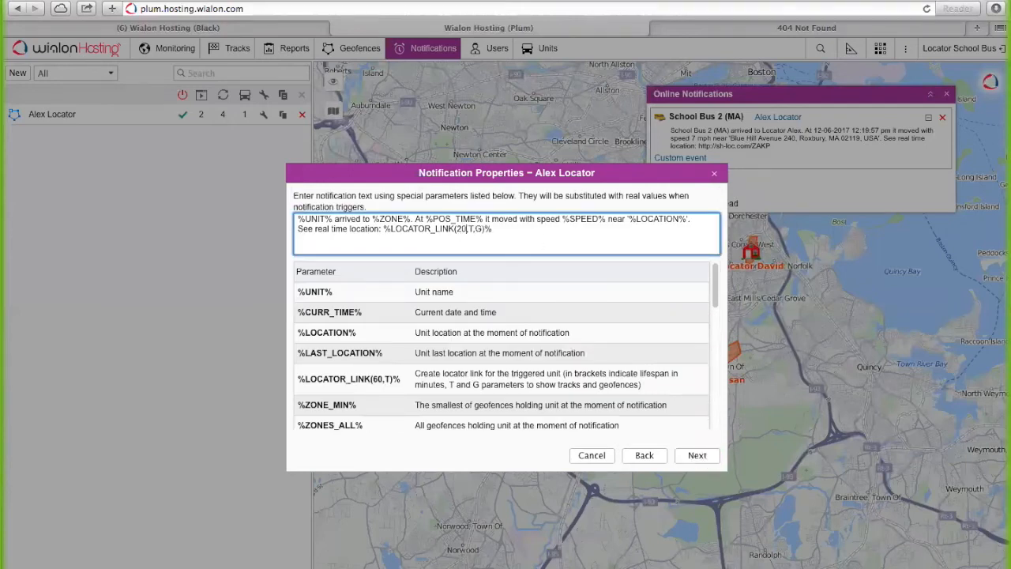
click(708, 457)
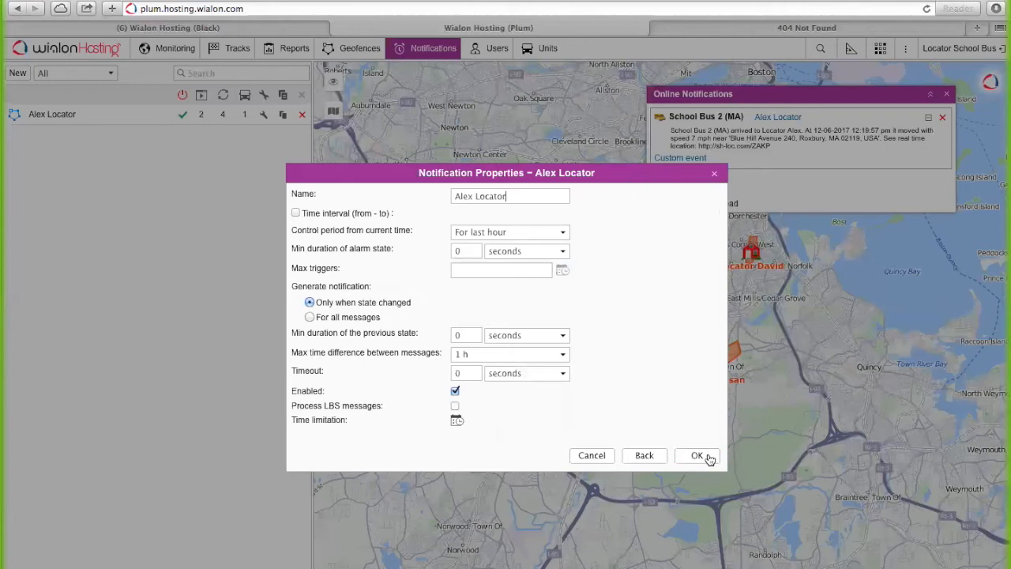
click(707, 457)
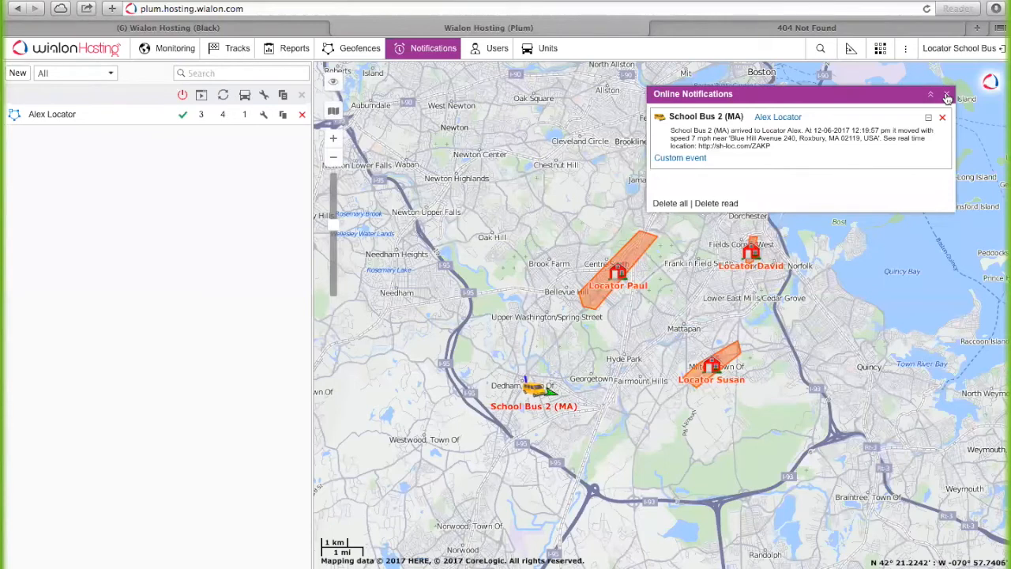
- Edit the Alex Locator notification to replace its monitored geofence Locator Alex with Locator Susan
click(264, 115)
click(697, 455)
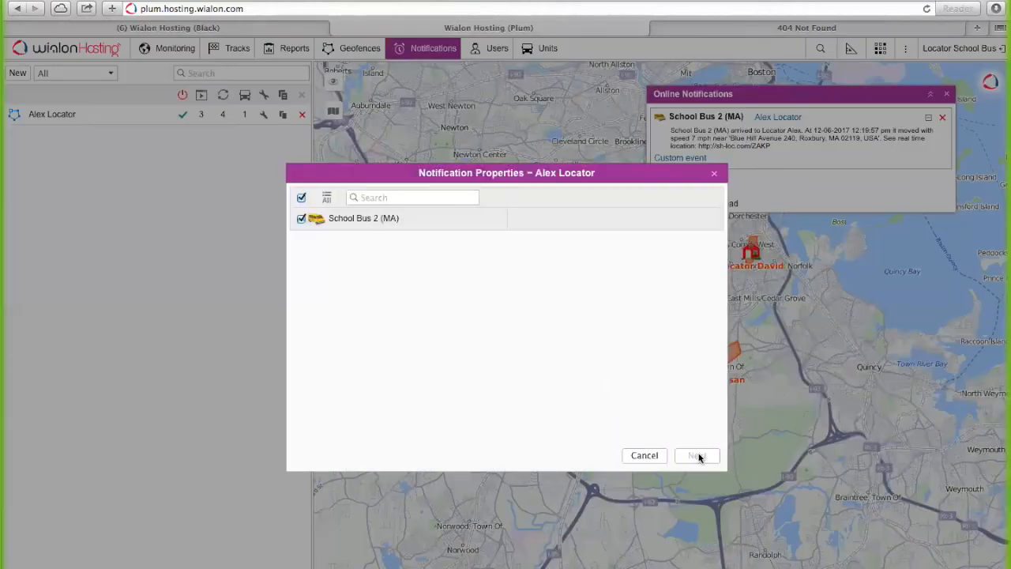
click(697, 455)
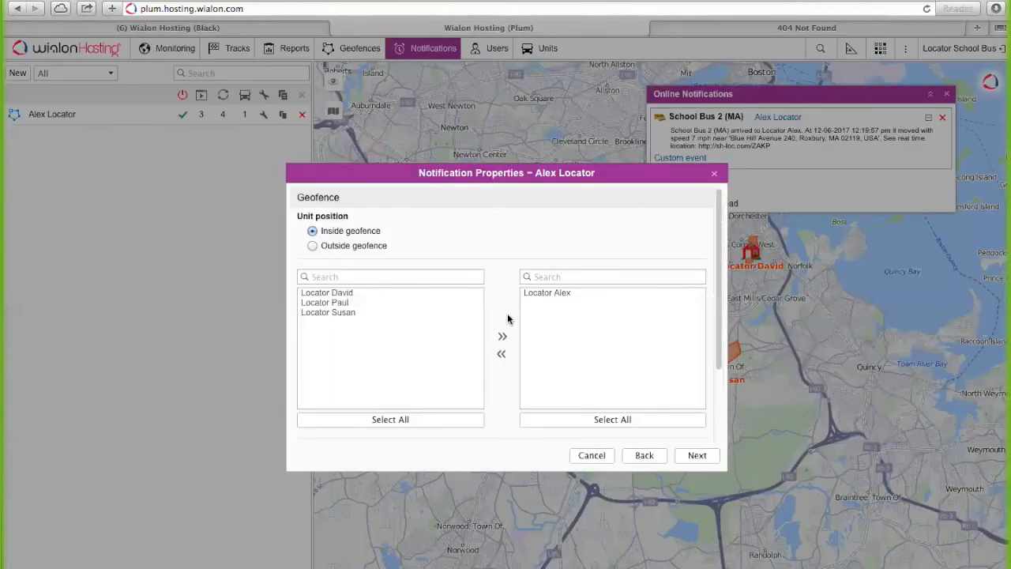
click(539, 295)
click(501, 354)
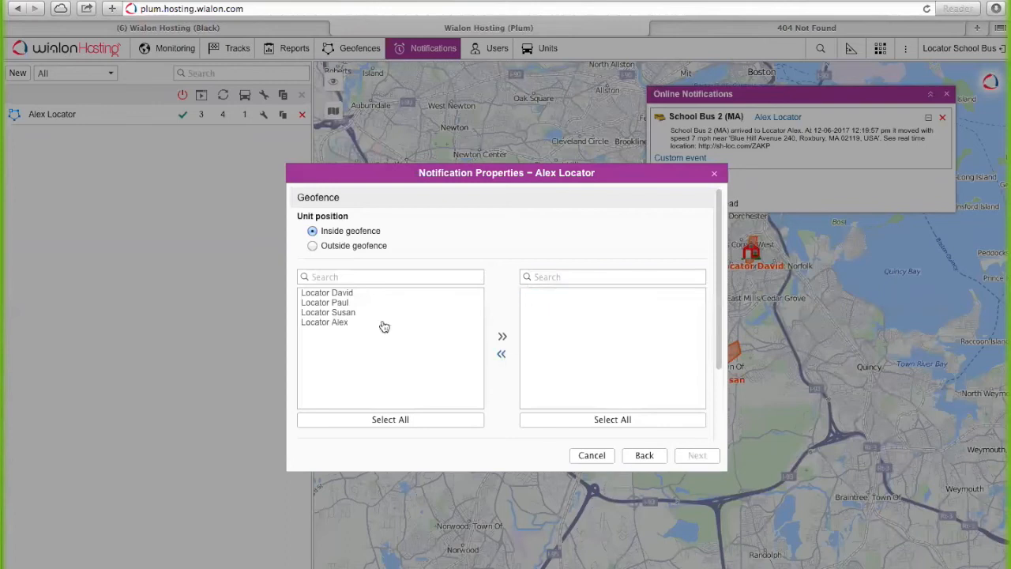
click(348, 315)
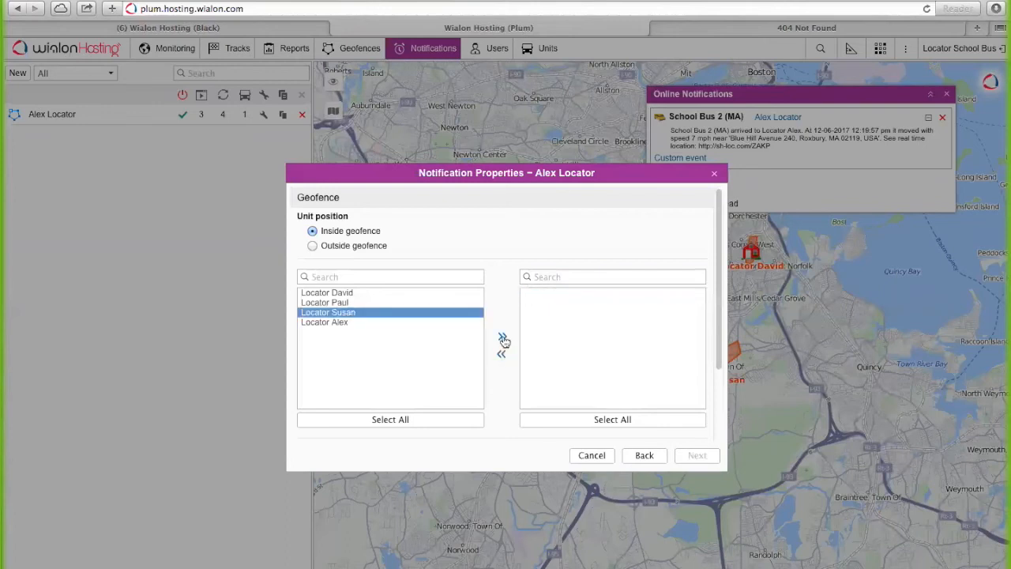
click(503, 337)
- Keep the remaining notification settings, rename the notification as Locator Susan and save it
click(697, 456)
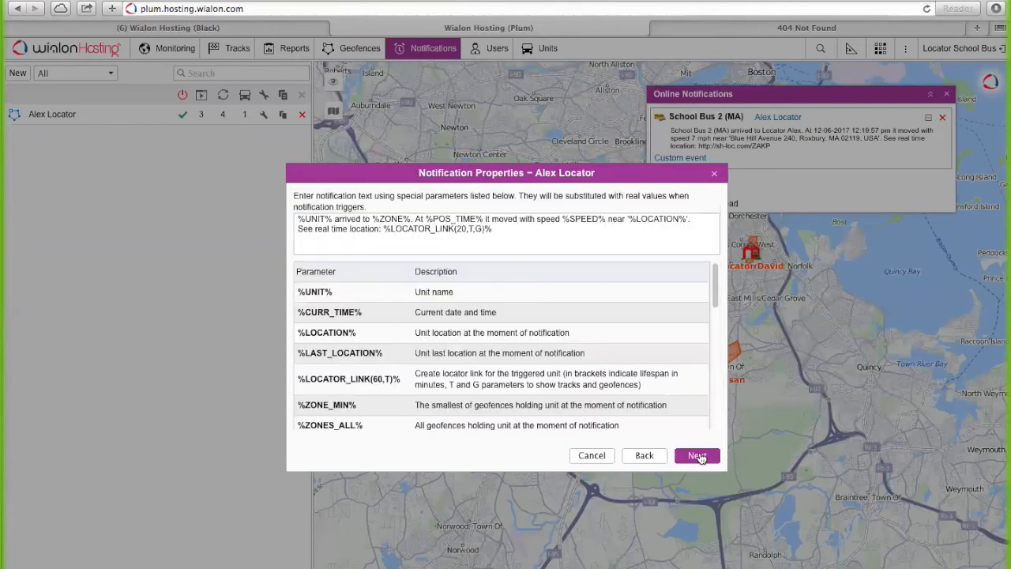
click(696, 455)
double_click(466, 196)
key(BackSpace)
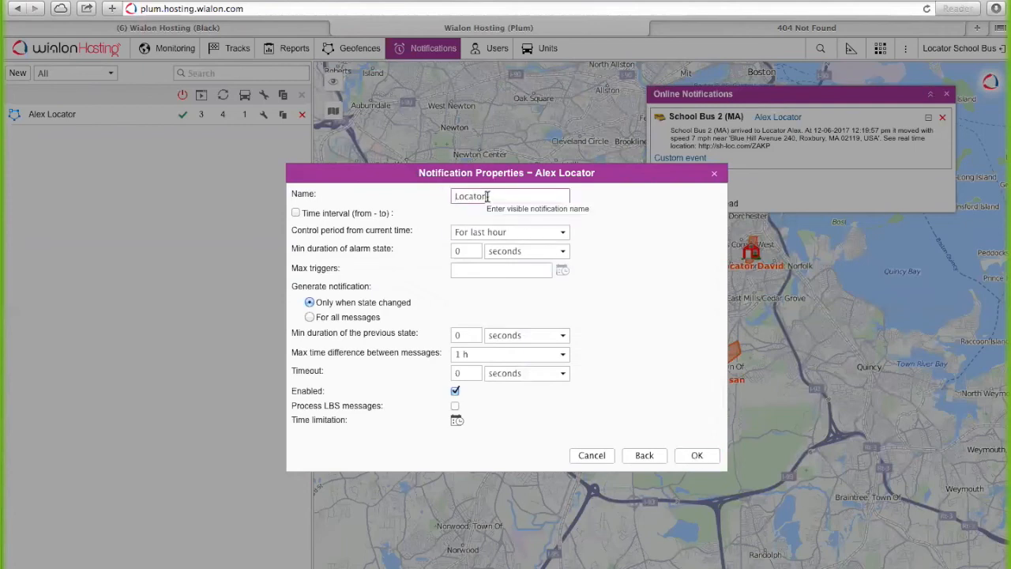
text(Susan)
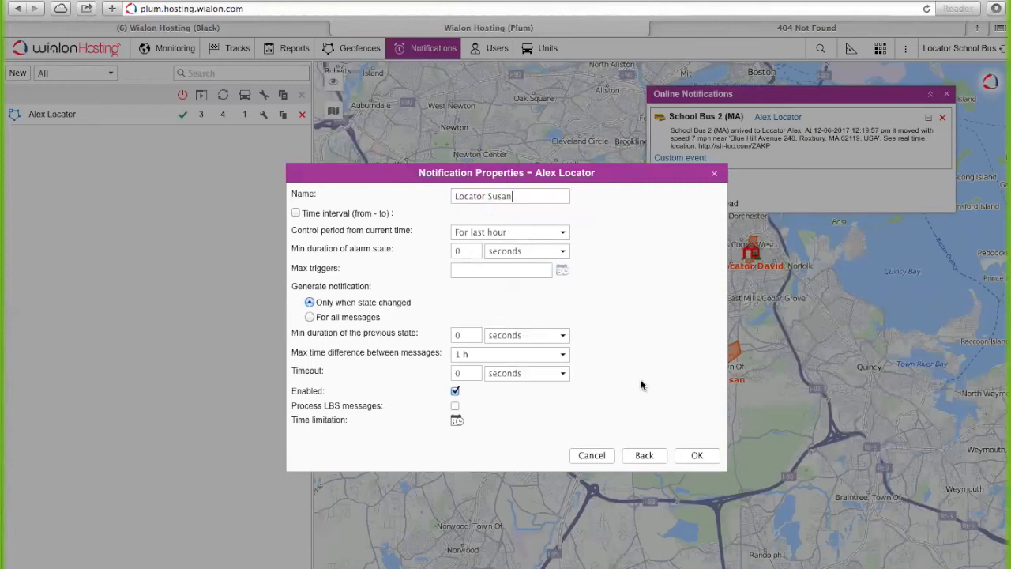
click(698, 456)
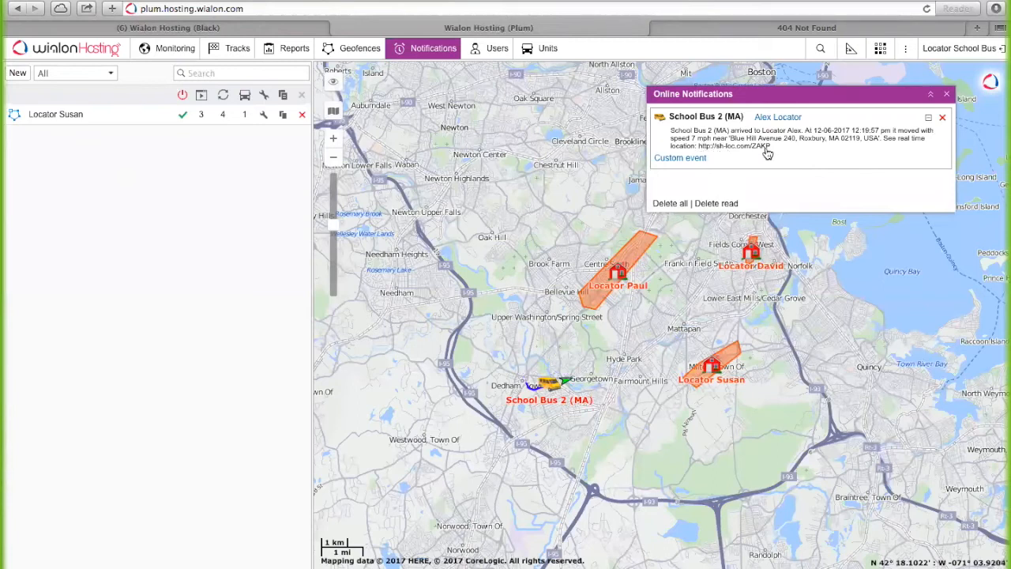
- Close the online notifications window and the 404 Not Found page
mouse_move(171, 116)
click(946, 94)
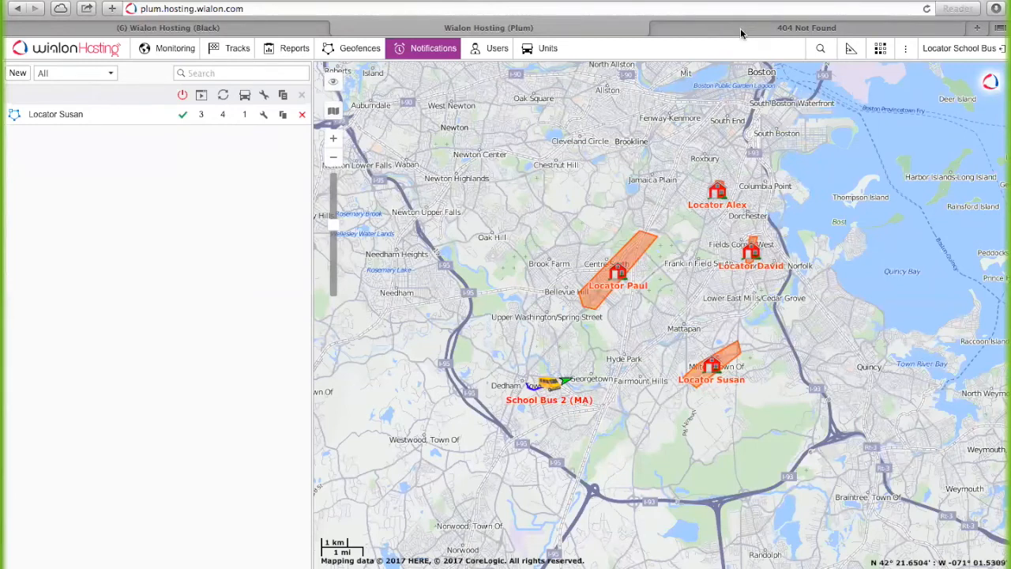
click(658, 28)
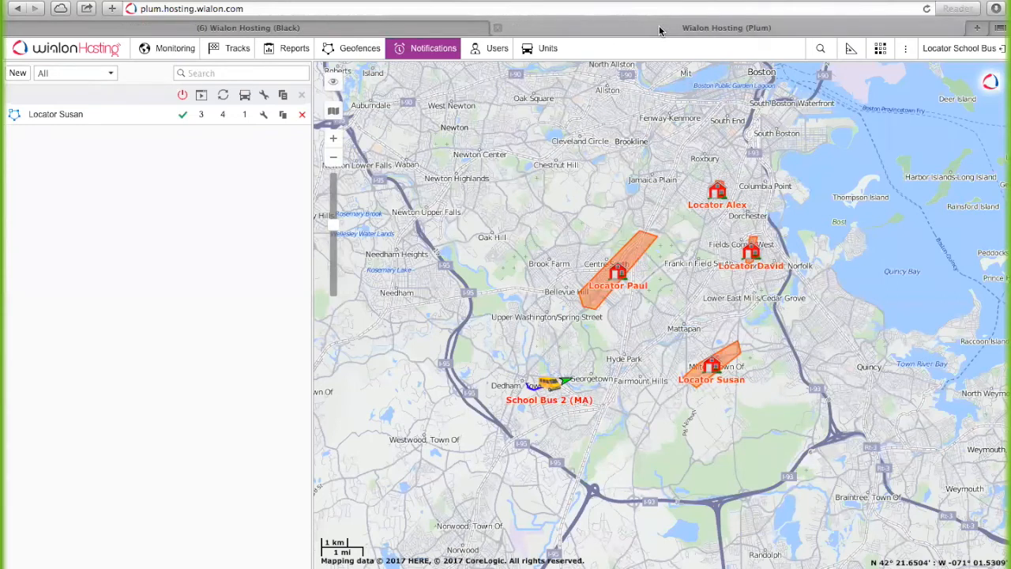
- Switch to Microsoft PowerPoint and play the slide on creating and sharing a Locator link in the mobile app
mouse_move(699, 566)
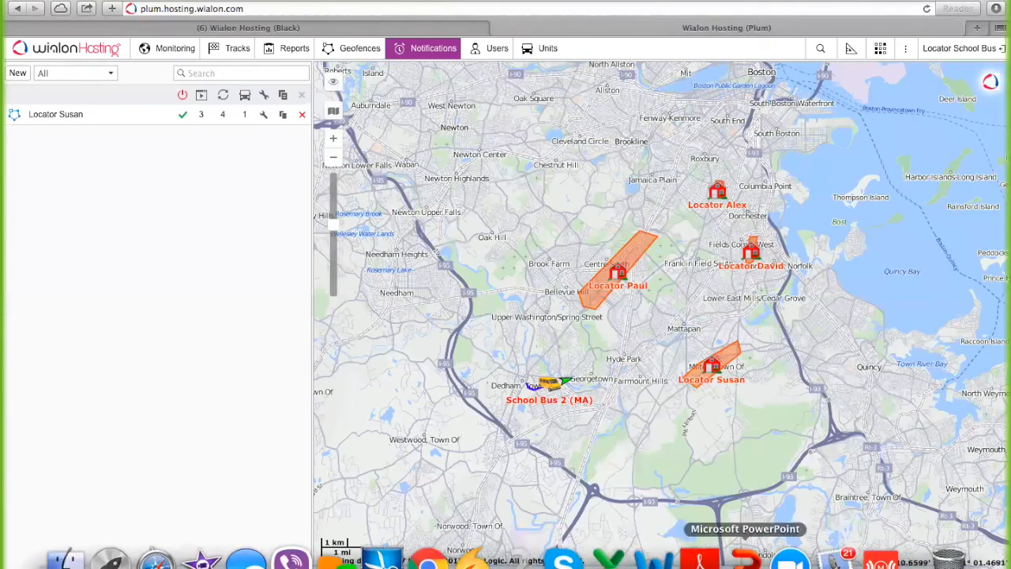
click(745, 559)
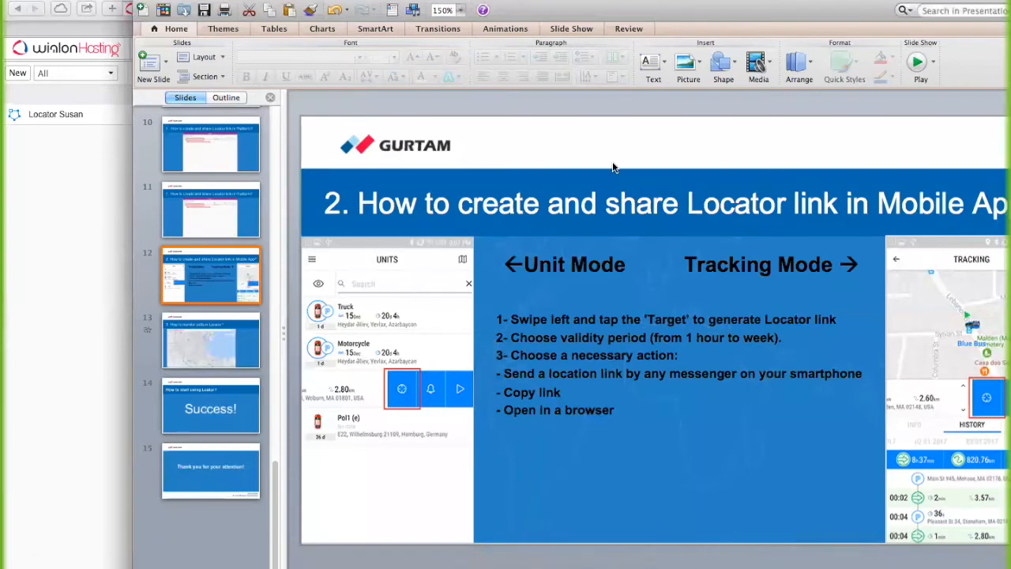
click(919, 63)
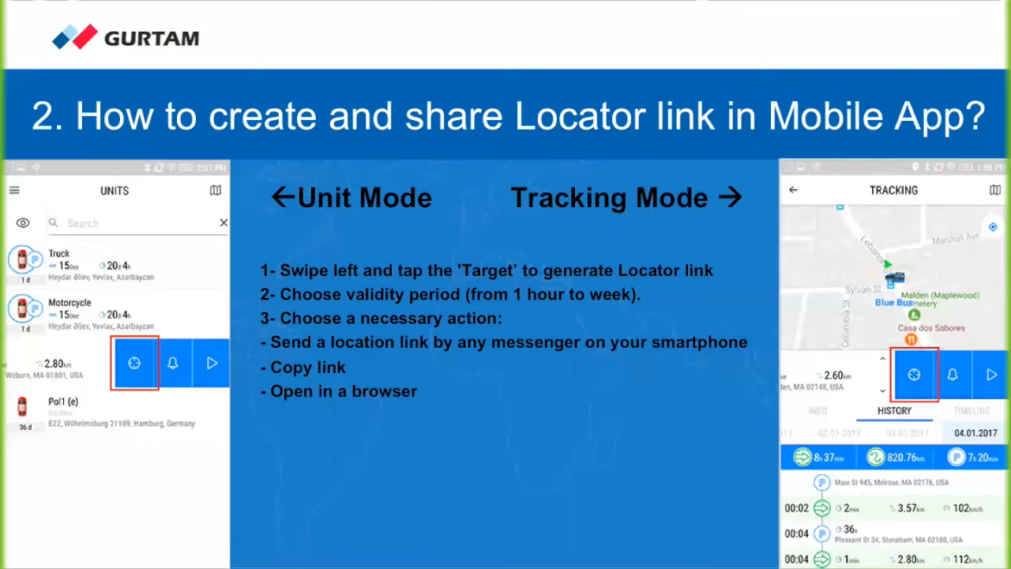
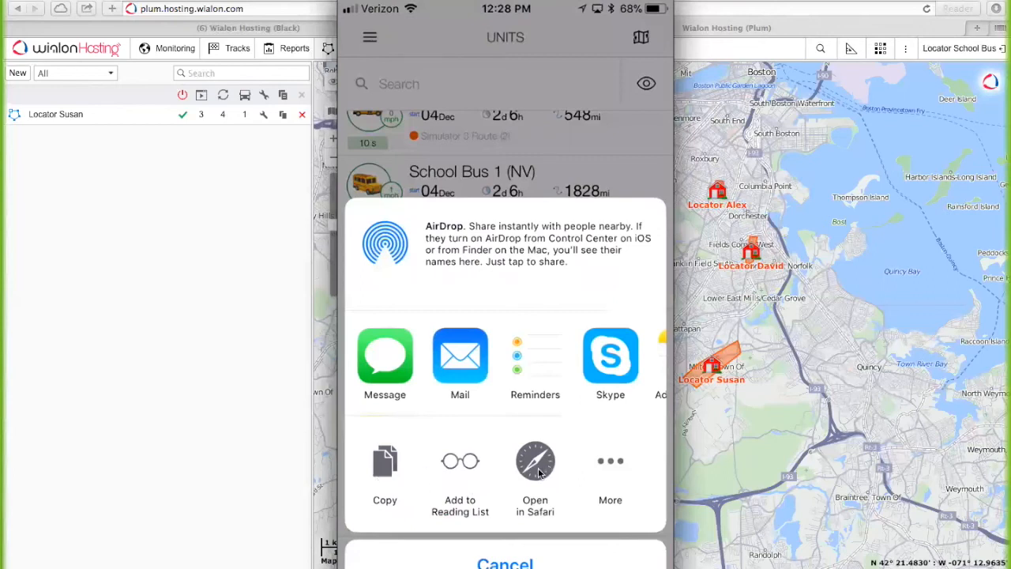
- Open the Locator link generated in the mobile app in Safari on the phone
click(535, 510)
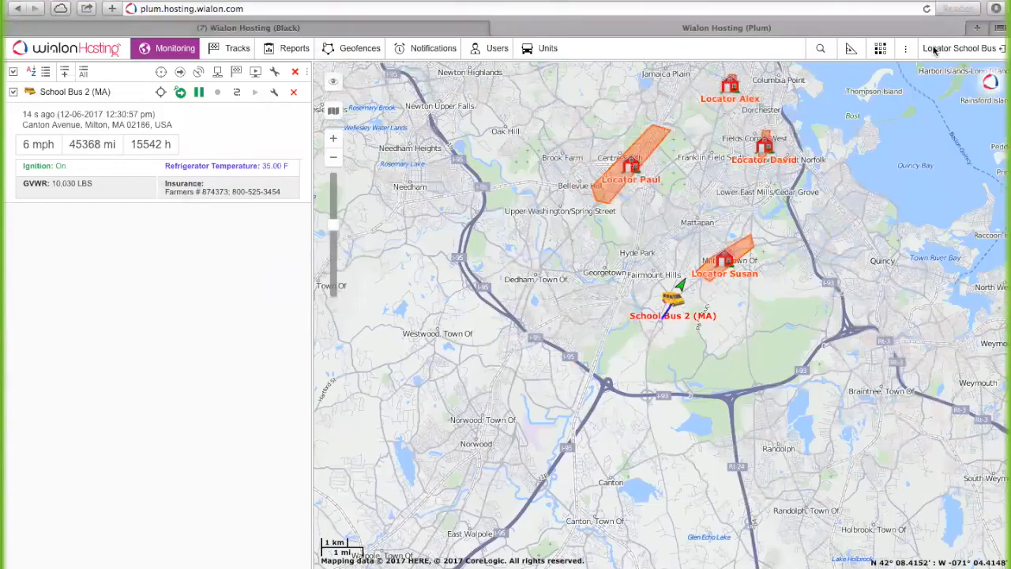
- Switch to the Wialon Hosting (Black) page and open its Locator link list
click(421, 26)
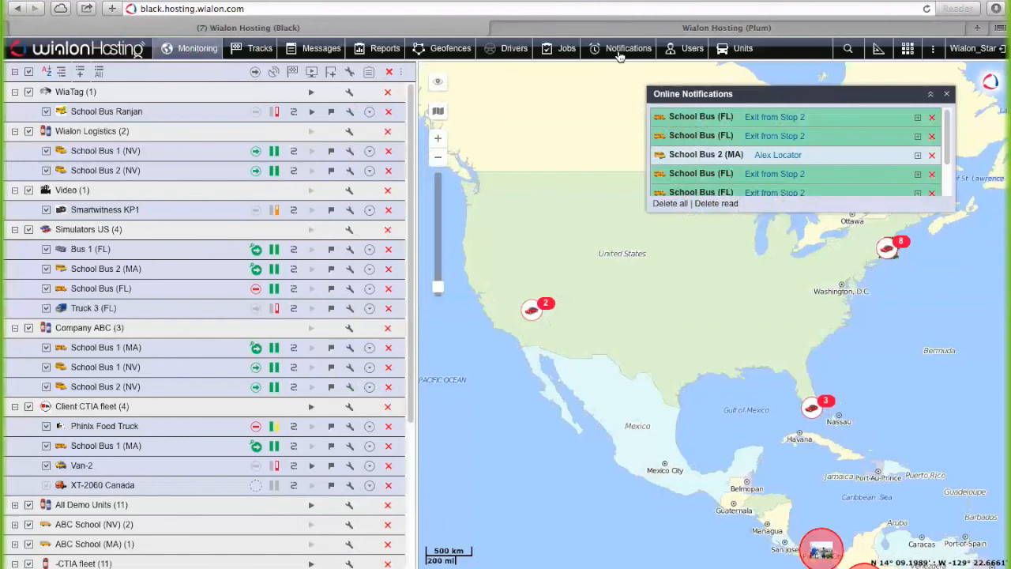
click(974, 48)
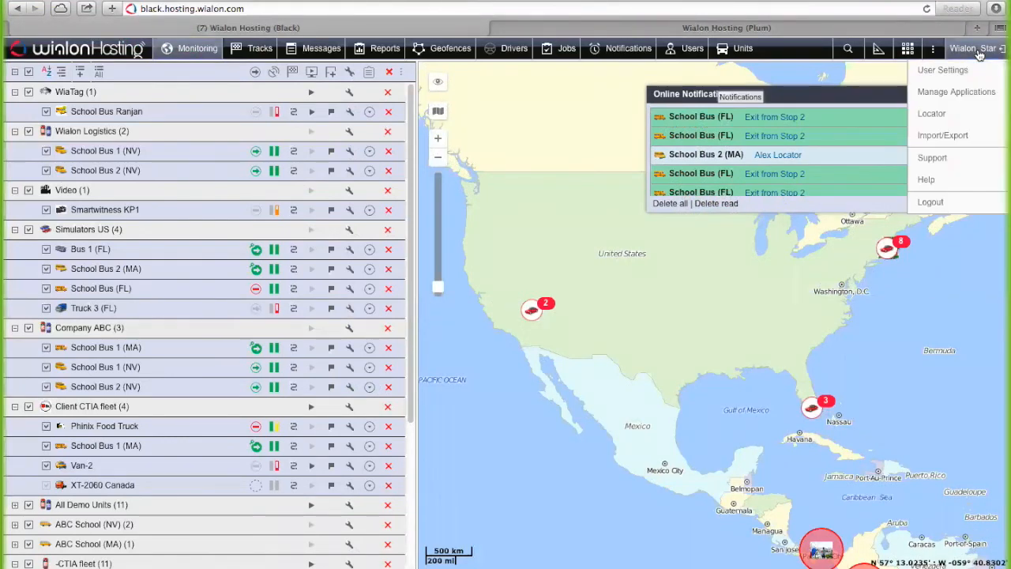
click(954, 120)
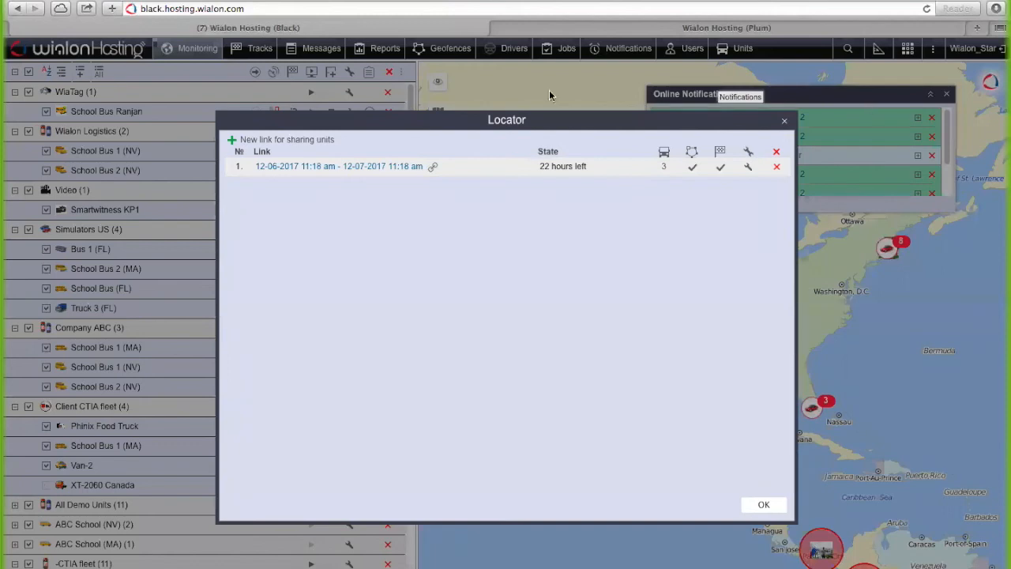
- Start a new sharing link, filter the available items to unit groups matching ABC, and add the Company ABC group
click(232, 140)
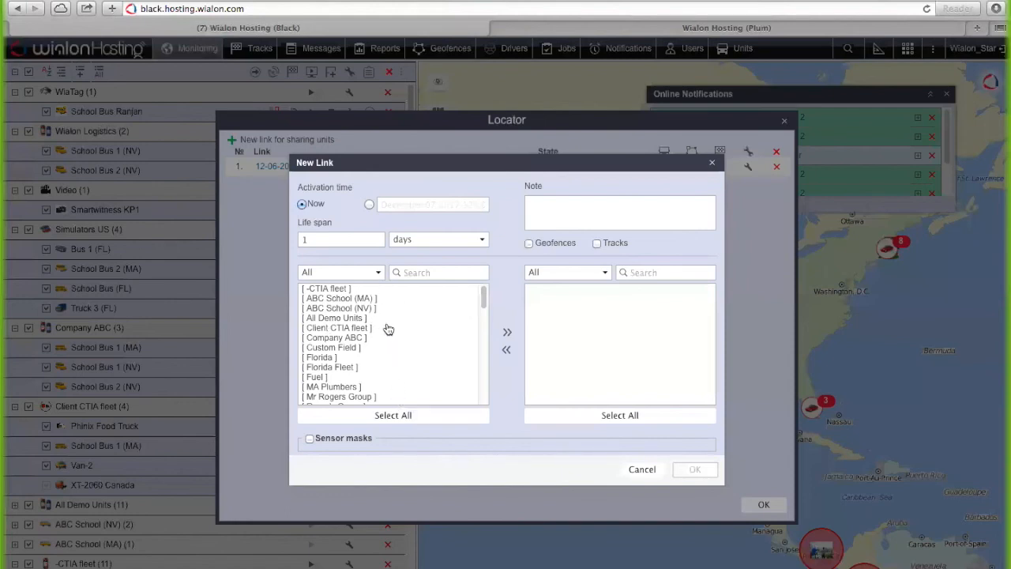
click(359, 300)
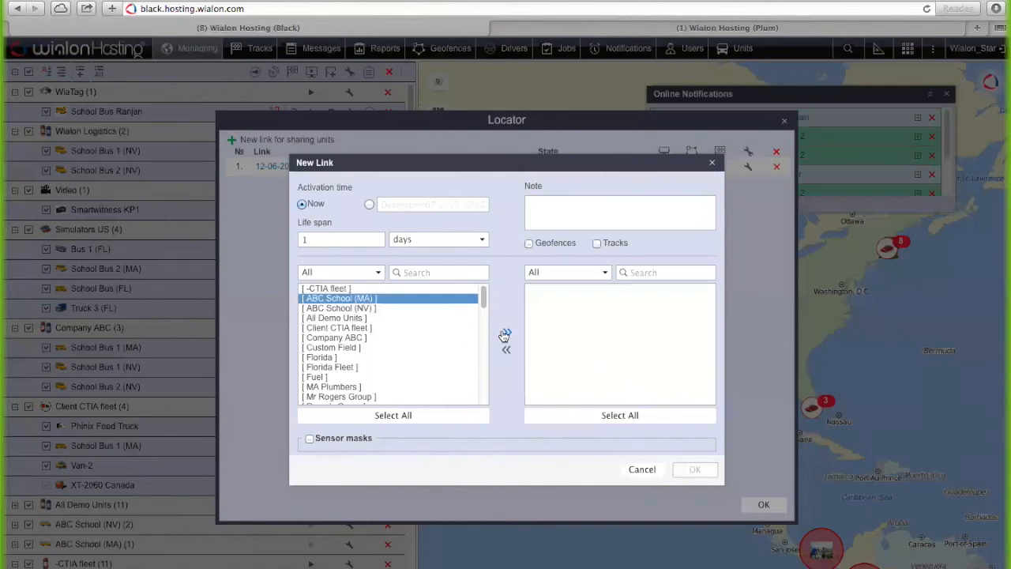
click(375, 273)
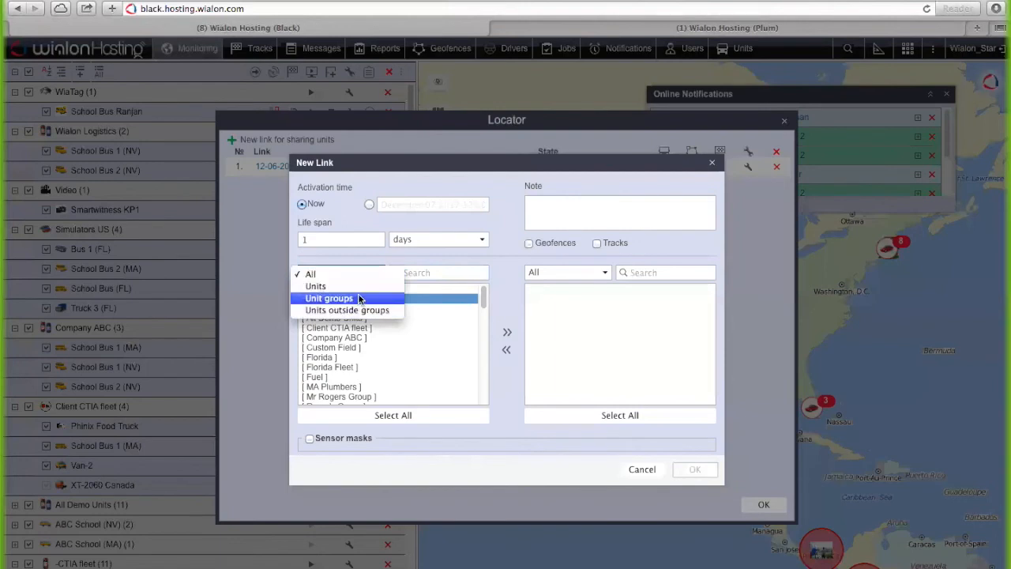
click(352, 298)
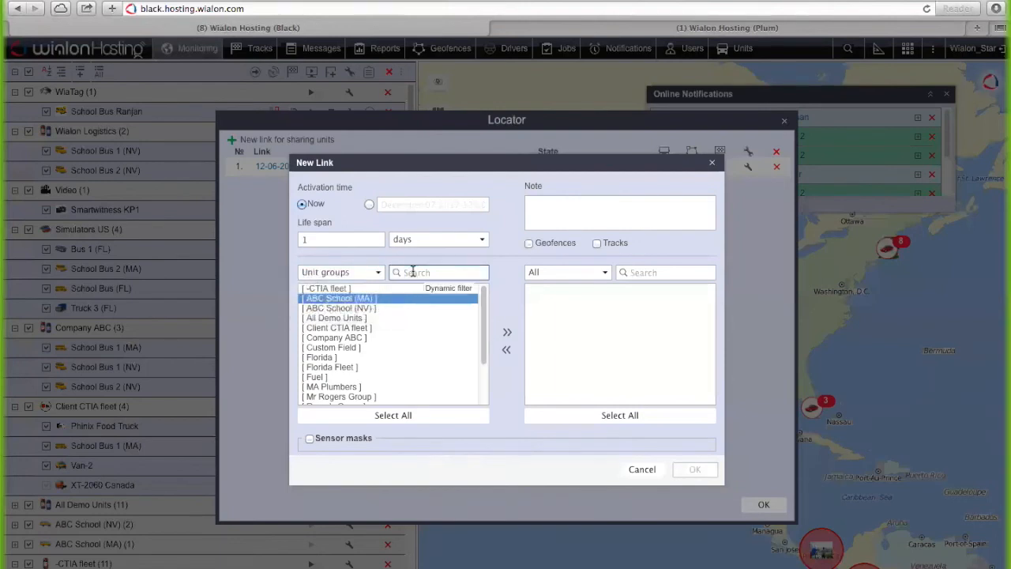
text(ABC)
click(355, 308)
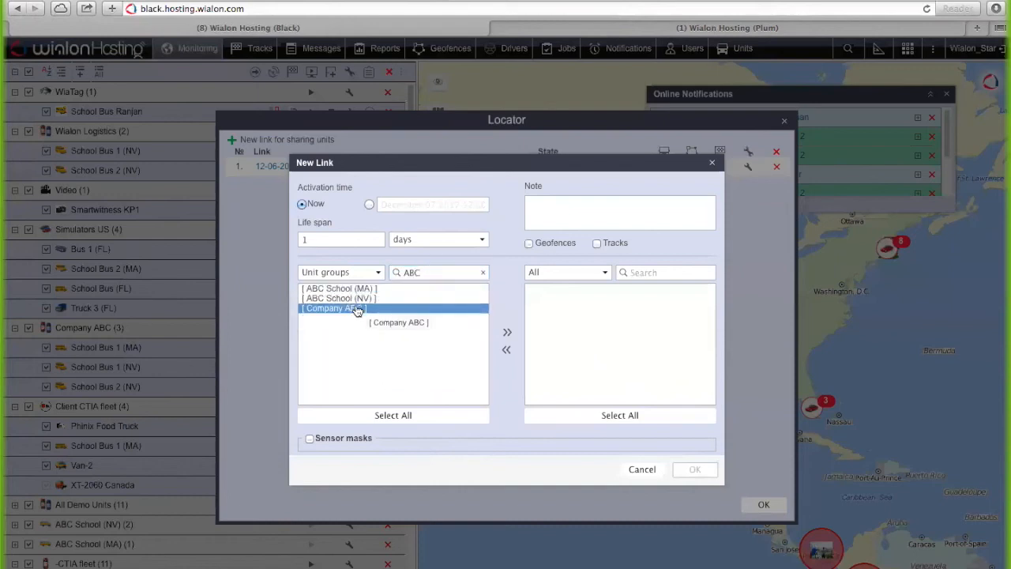
click(508, 334)
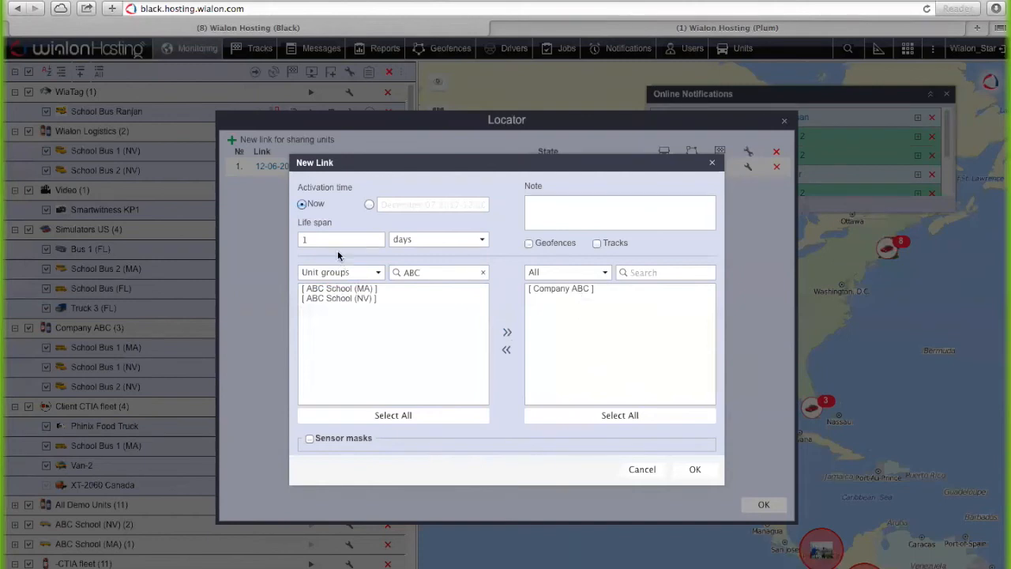
- Include geofences and tracks in the new link, enable sensor masks with the mask *Refrigerator*, and save the link
click(528, 242)
click(597, 243)
click(309, 439)
click(323, 417)
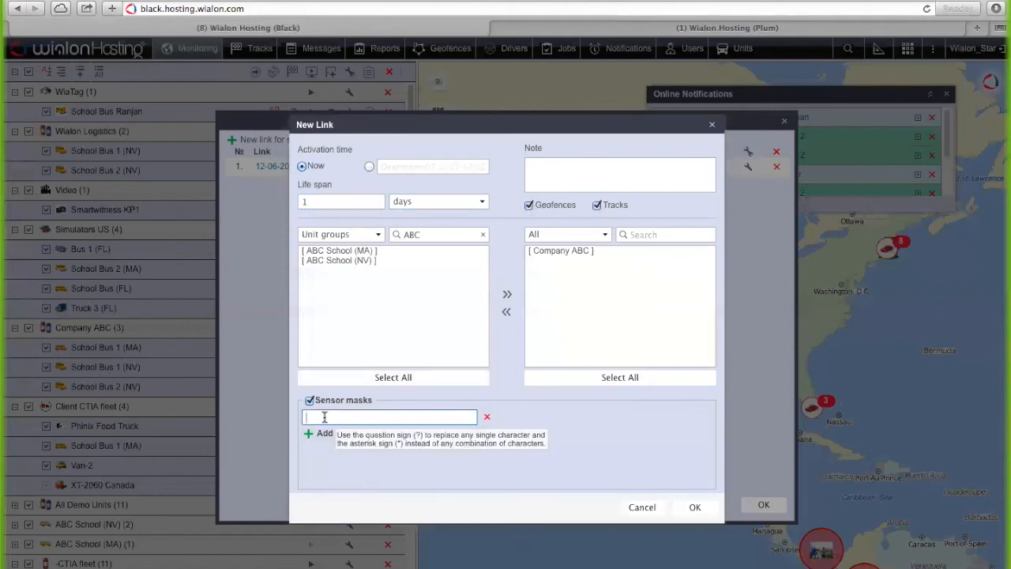
text(*Refrigerator)
click(310, 434)
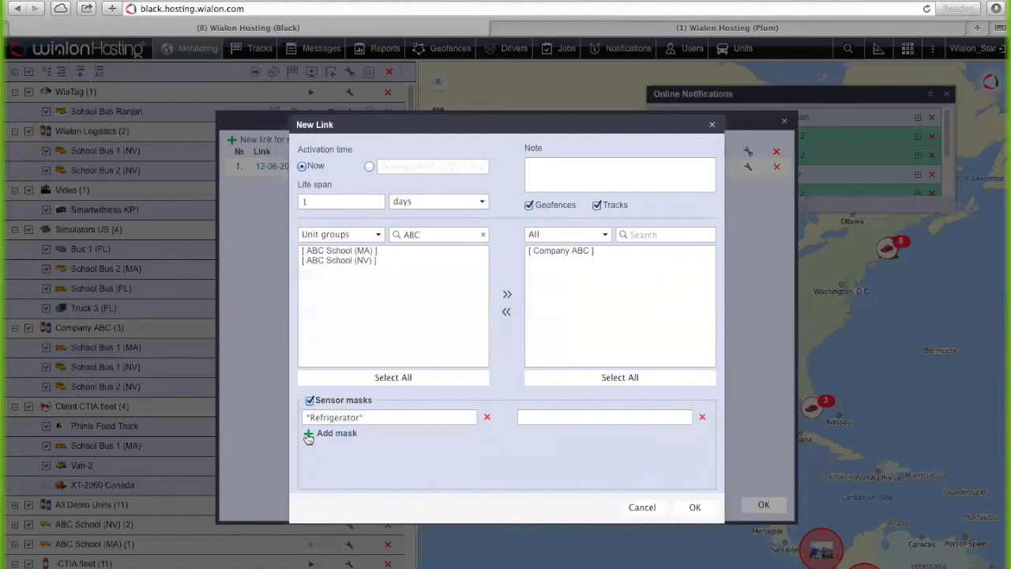
click(696, 509)
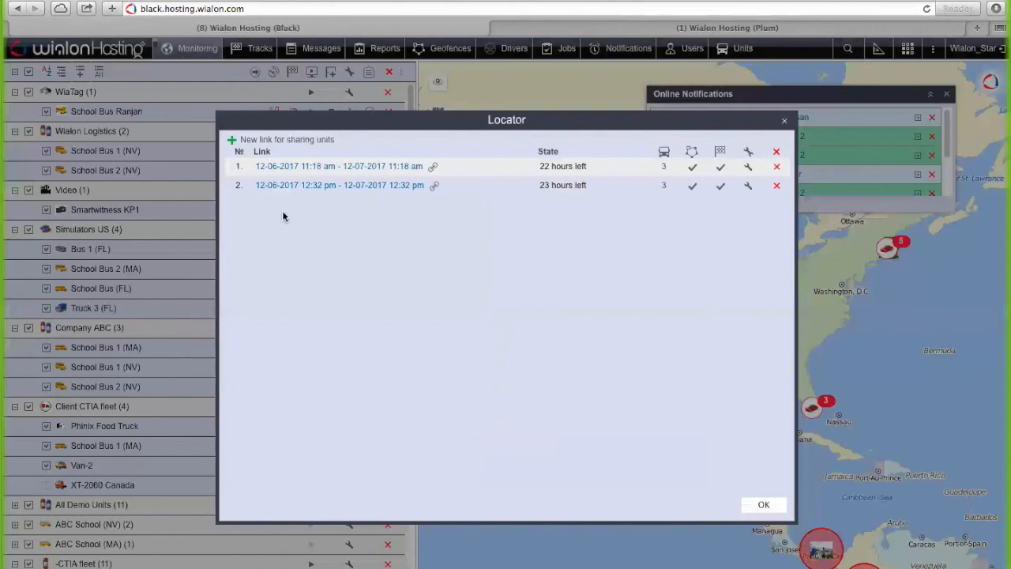
- Open the 12:32 pm Locator link and view the Company ABC buses on the map
click(323, 185)
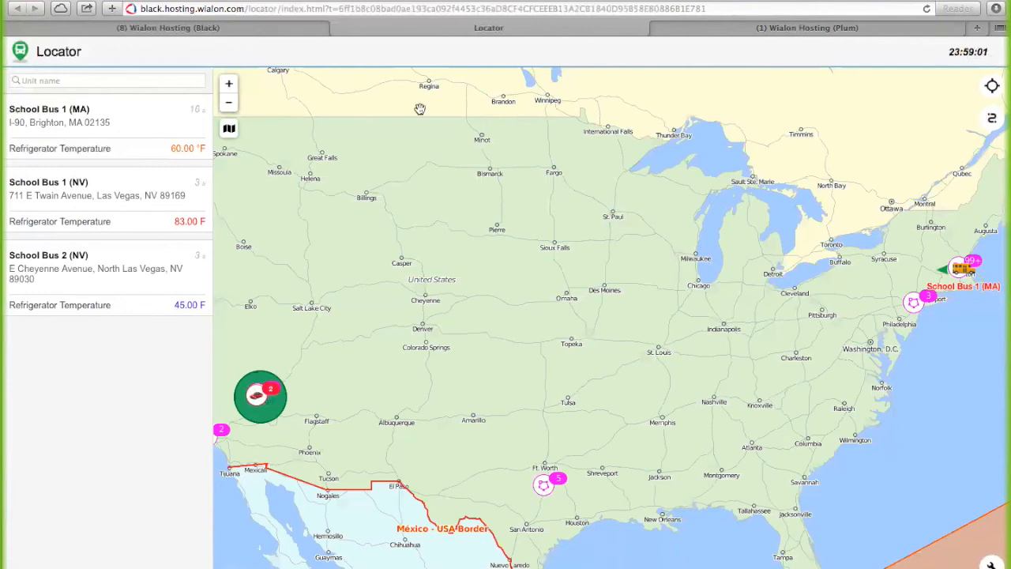
click(229, 83)
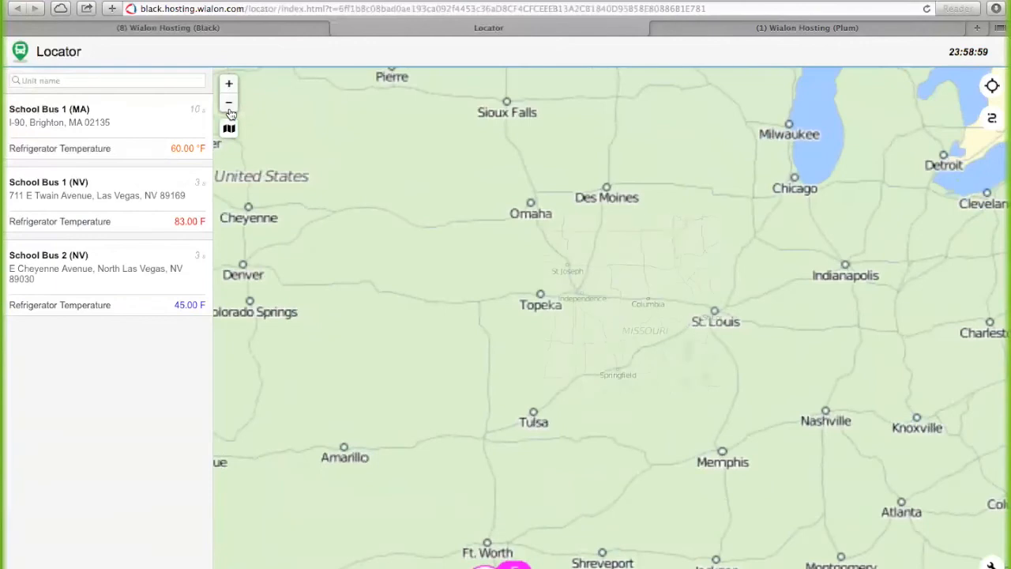
click(228, 102)
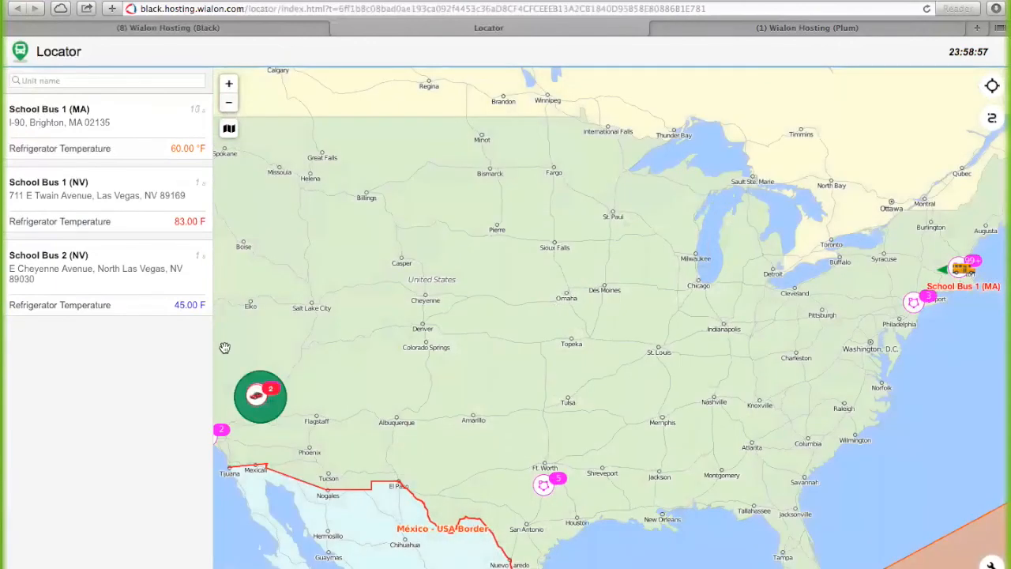
- Locate School Bus 1 (MA), School Bus 1 (NV) and School Bus 2 (NV) on the map one after another
click(44, 113)
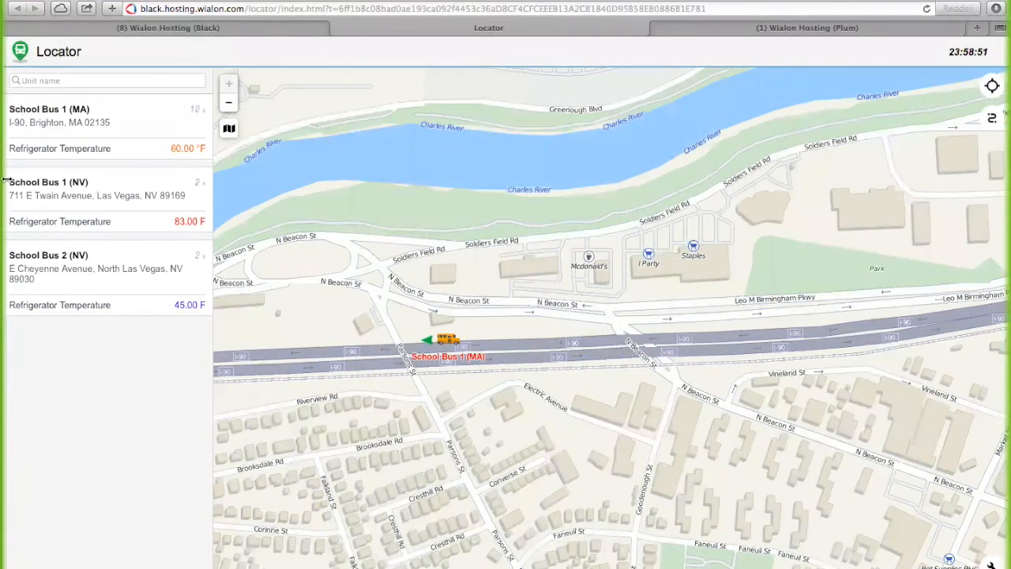
click(32, 184)
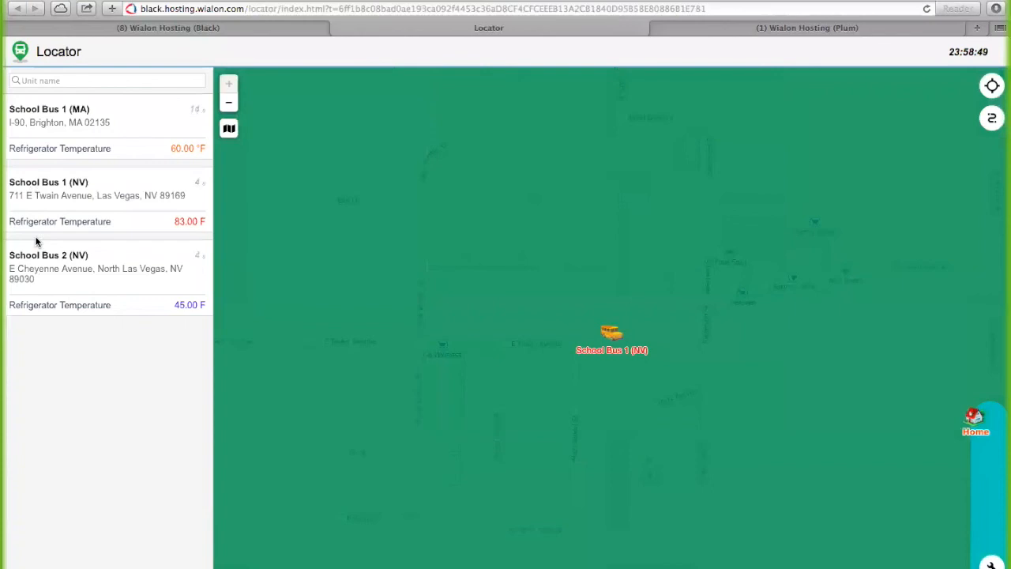
click(43, 256)
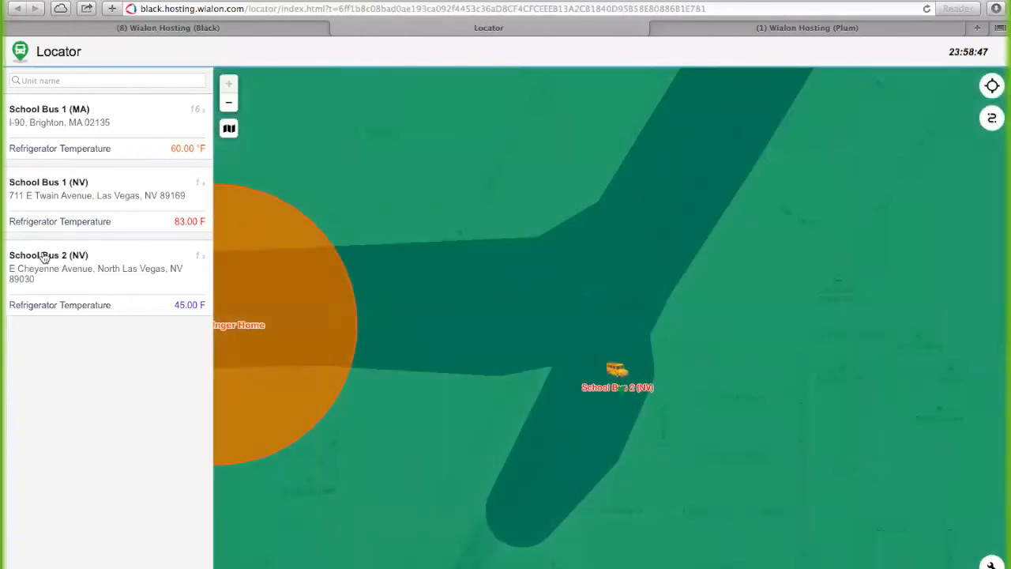
- Hide the geofences on the Locator map
mouse_move(234, 131)
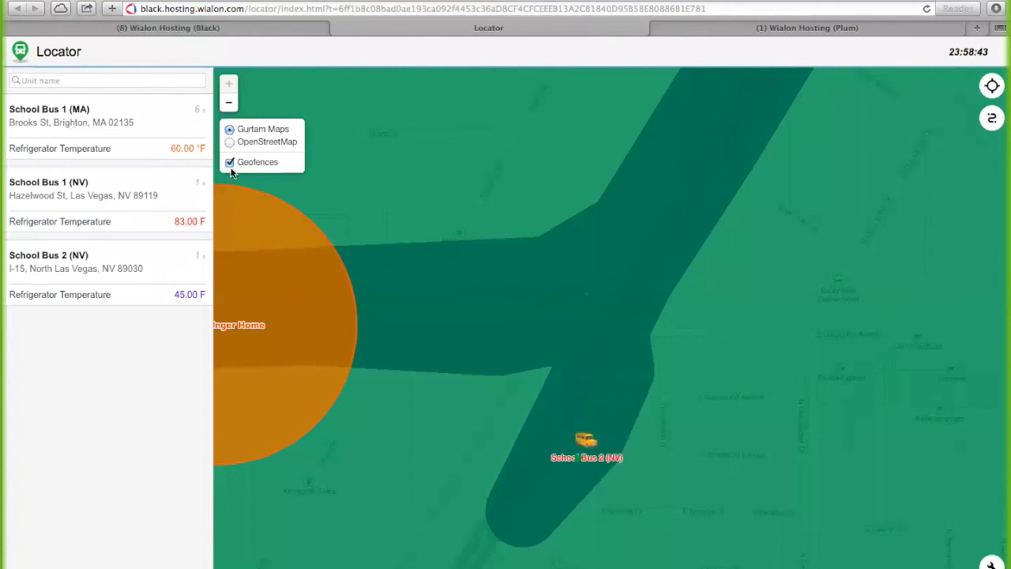
click(230, 162)
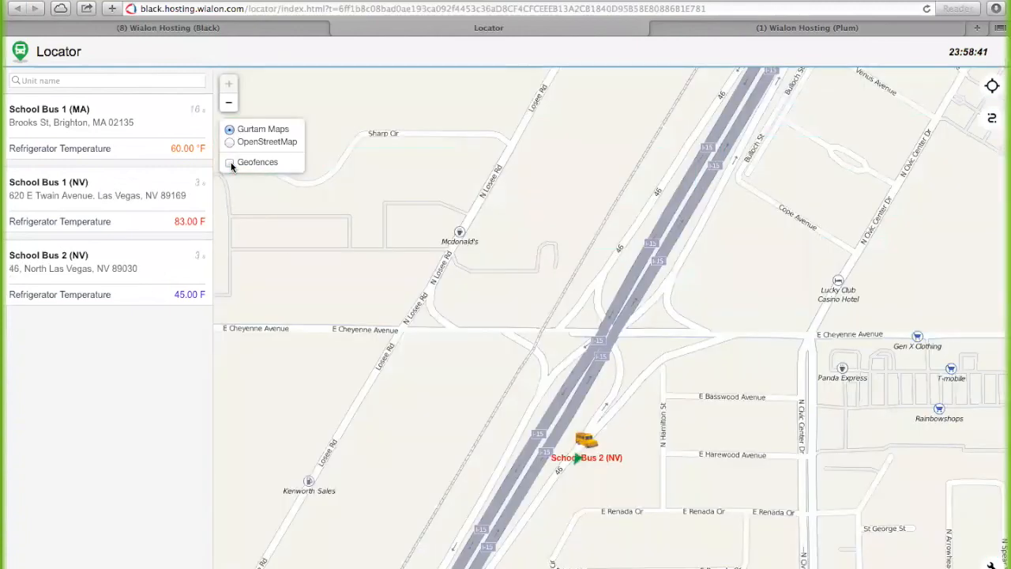
click(230, 163)
click(230, 163)
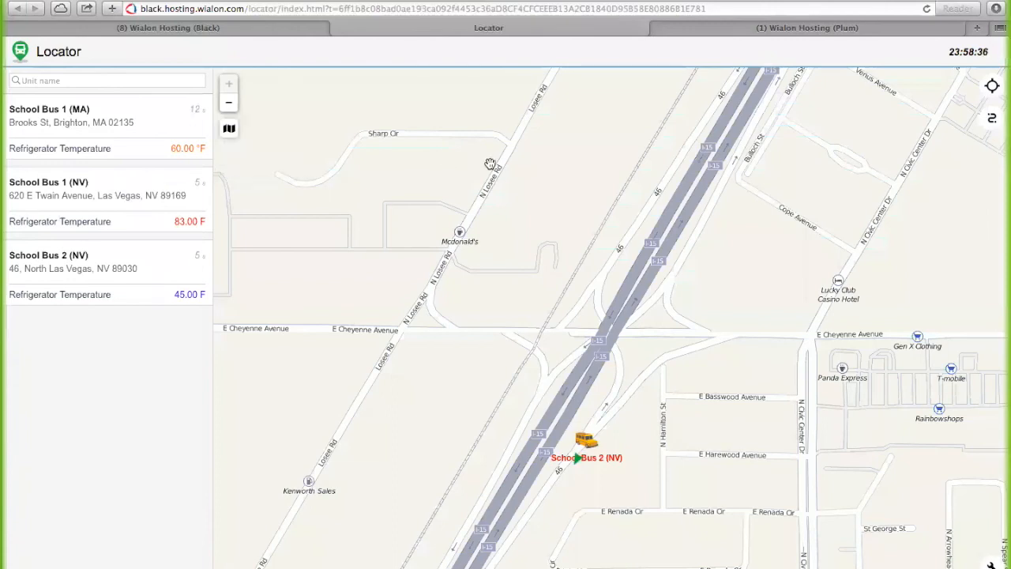
- Set the map to follow School Bus 1 (NV), and try centring on School Bus 2 (NV) and School Bus 1 (MA)
click(993, 86)
click(956, 86)
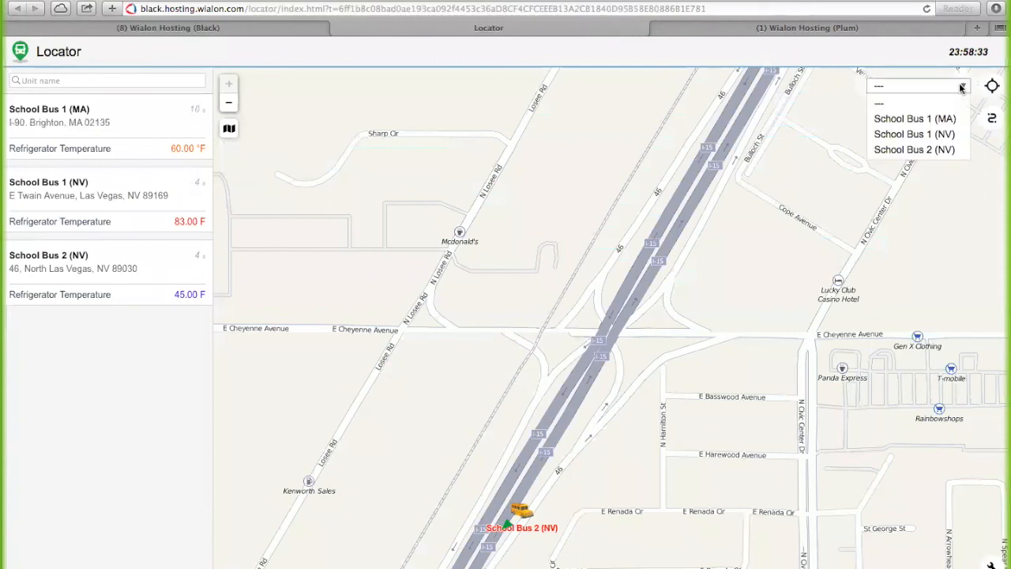
click(942, 135)
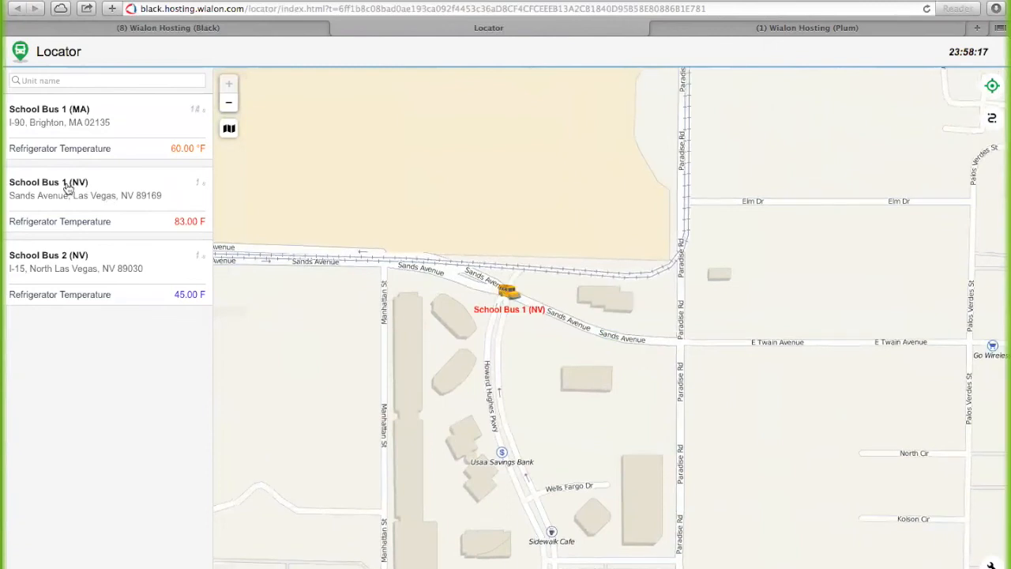
click(70, 257)
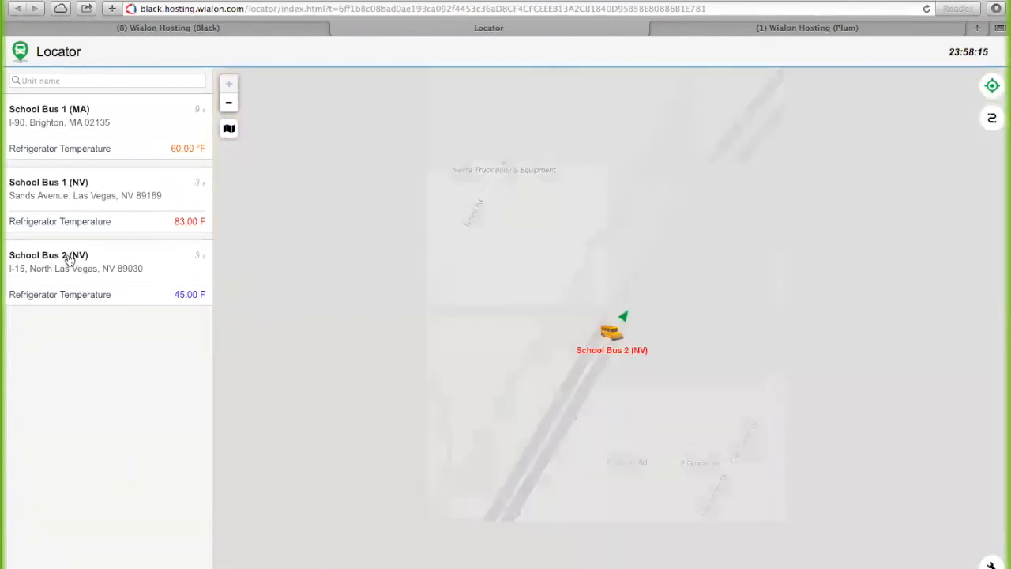
click(66, 109)
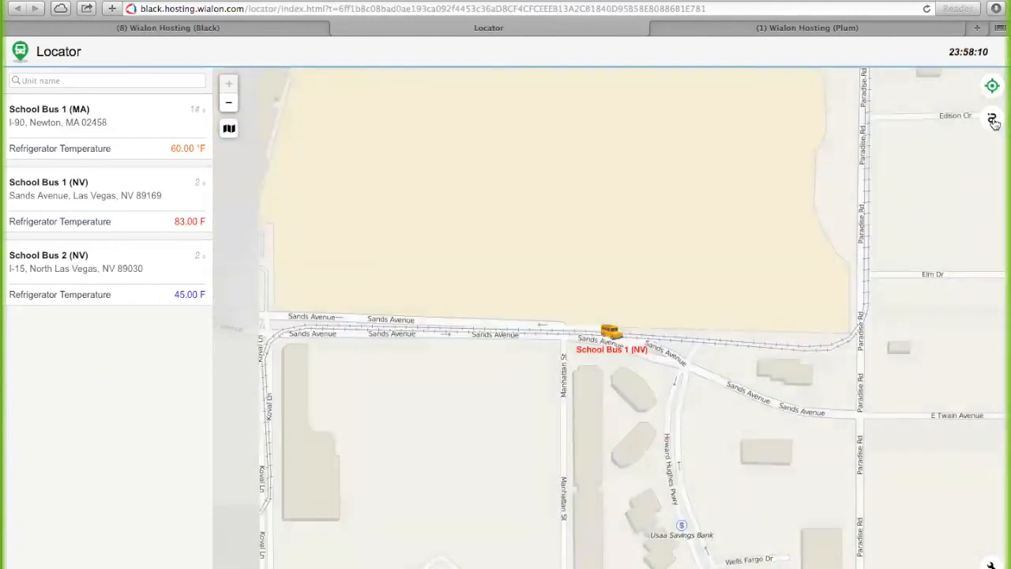
- Show the track of School Bus 1 (MA) and remove it from the map again
click(992, 118)
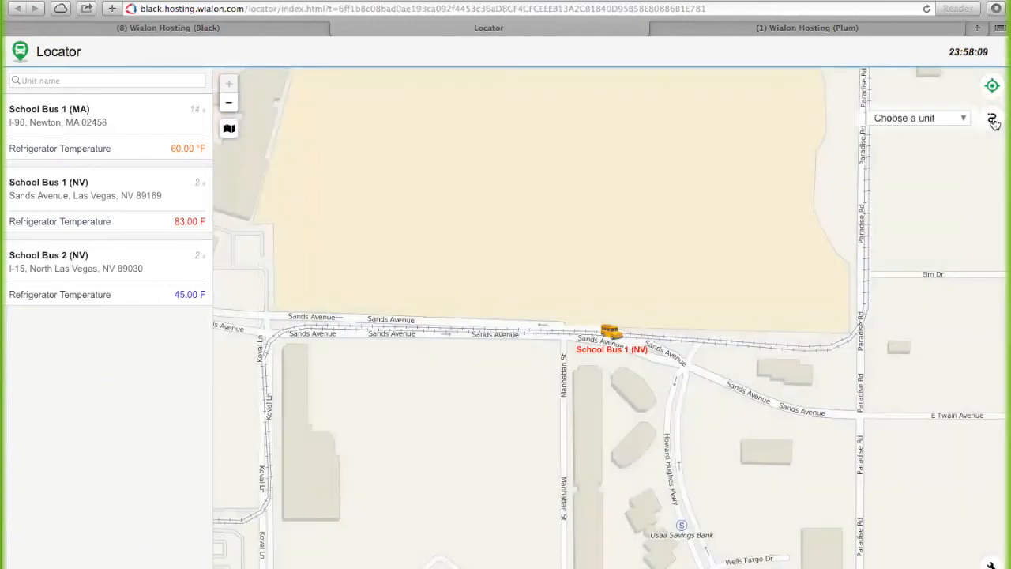
click(948, 120)
click(943, 136)
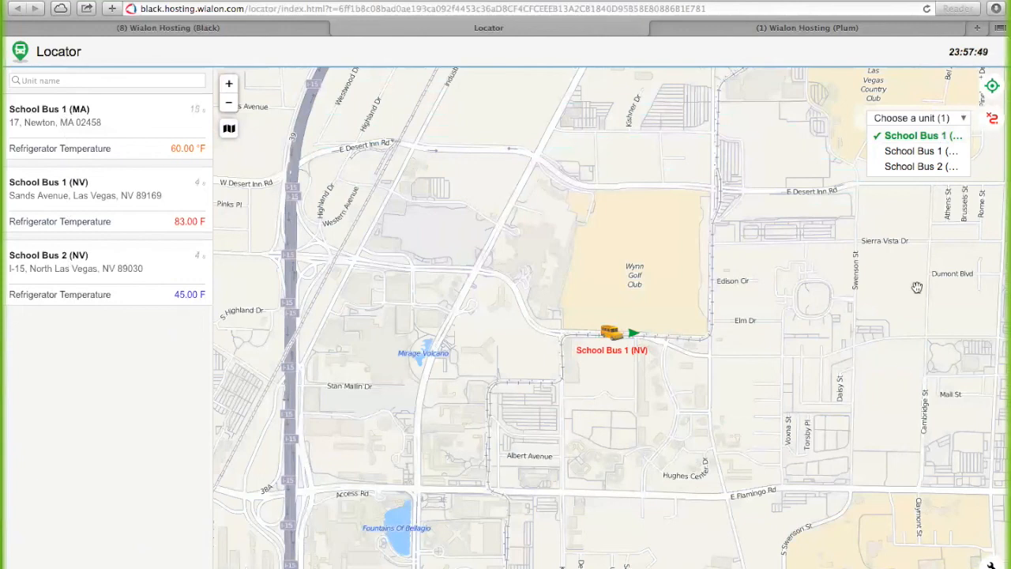
click(966, 240)
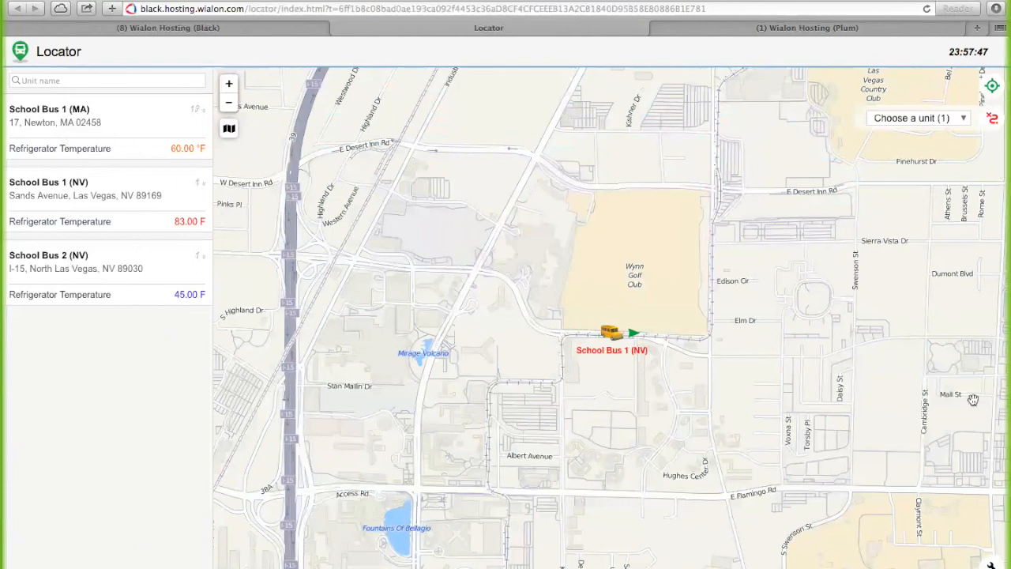
click(992, 120)
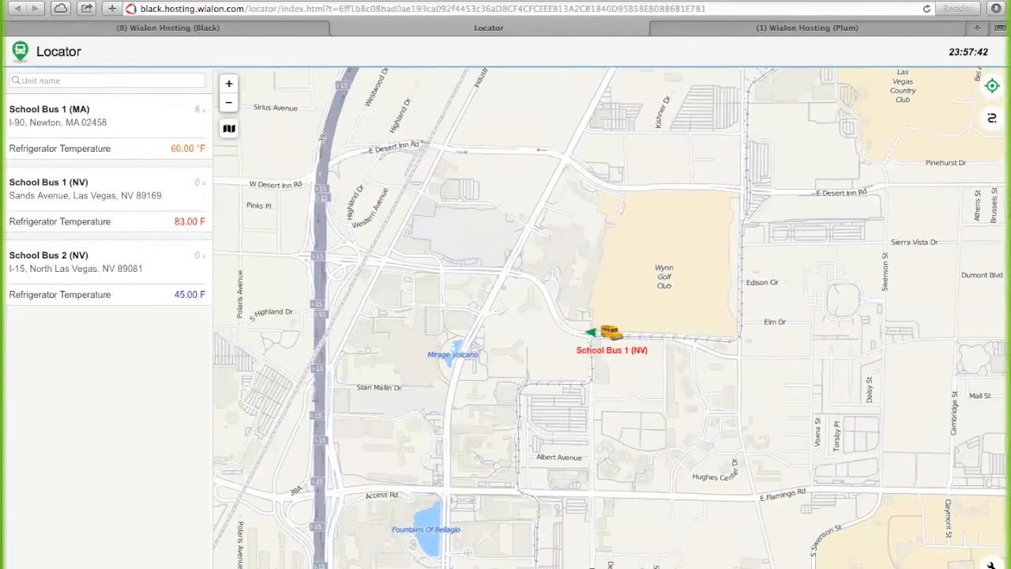
- Toggle the movement direction arrows and unit name labels off and on, and enable the trace behind moving units
click(992, 565)
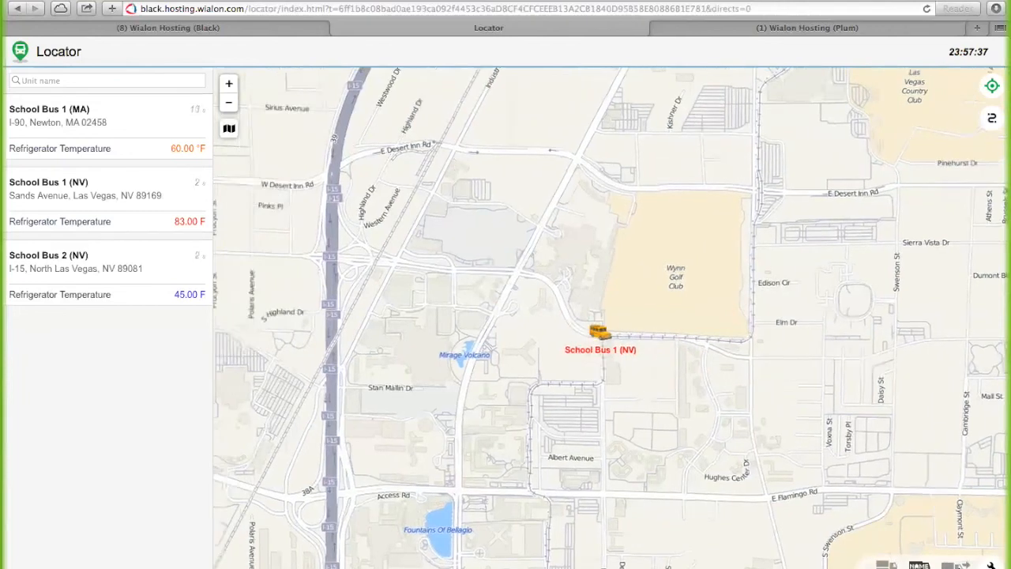
click(962, 565)
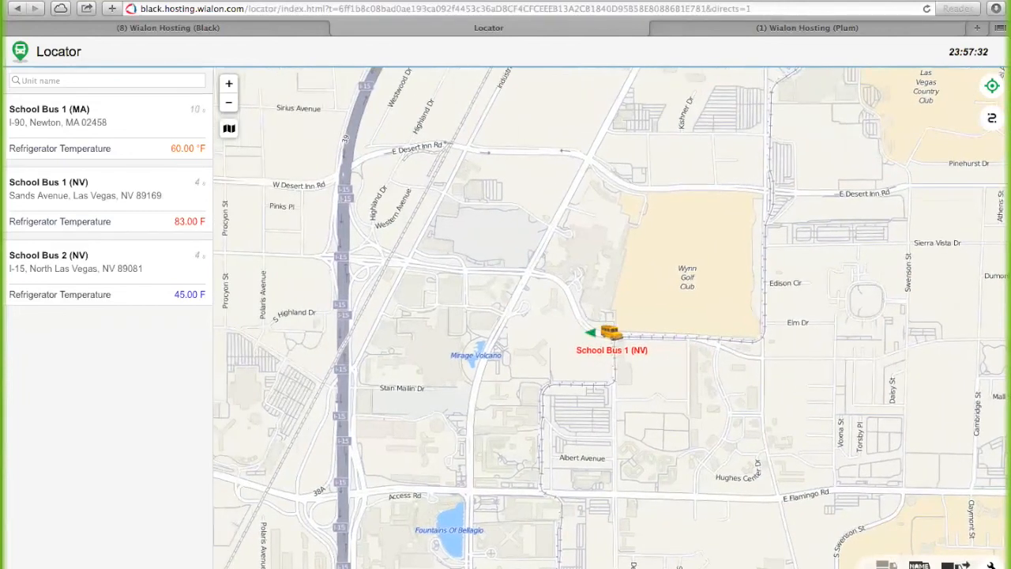
click(918, 564)
click(919, 565)
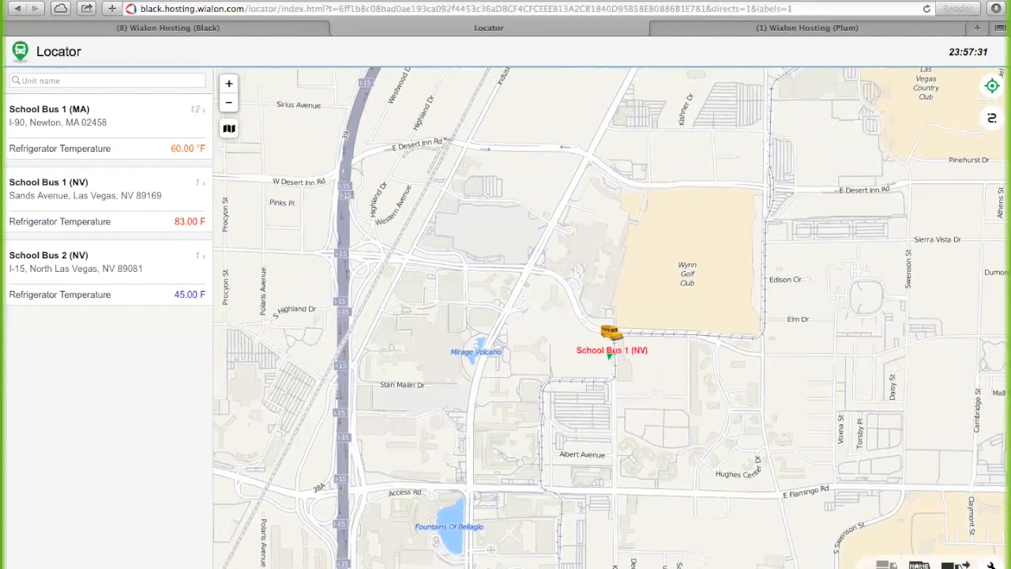
click(888, 564)
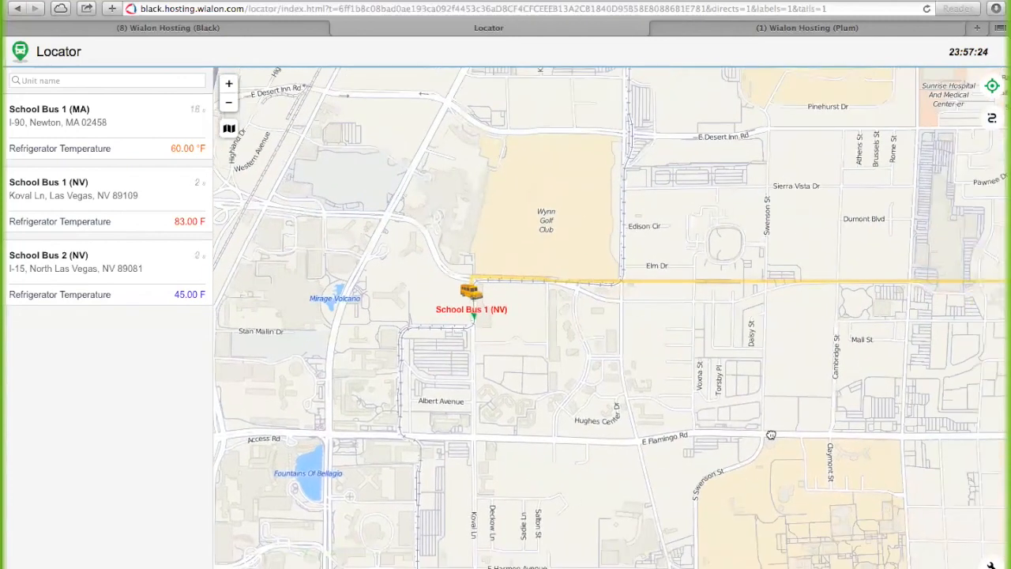
click(228, 102)
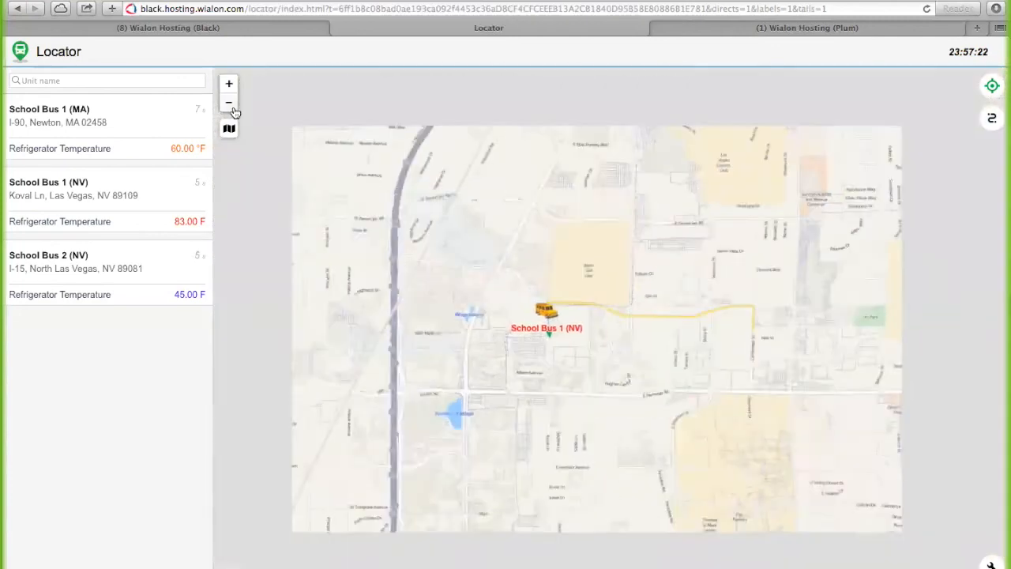
- Show the tracks of School Bus 1 (MA) and School Bus 1 (NV) on the map
click(993, 119)
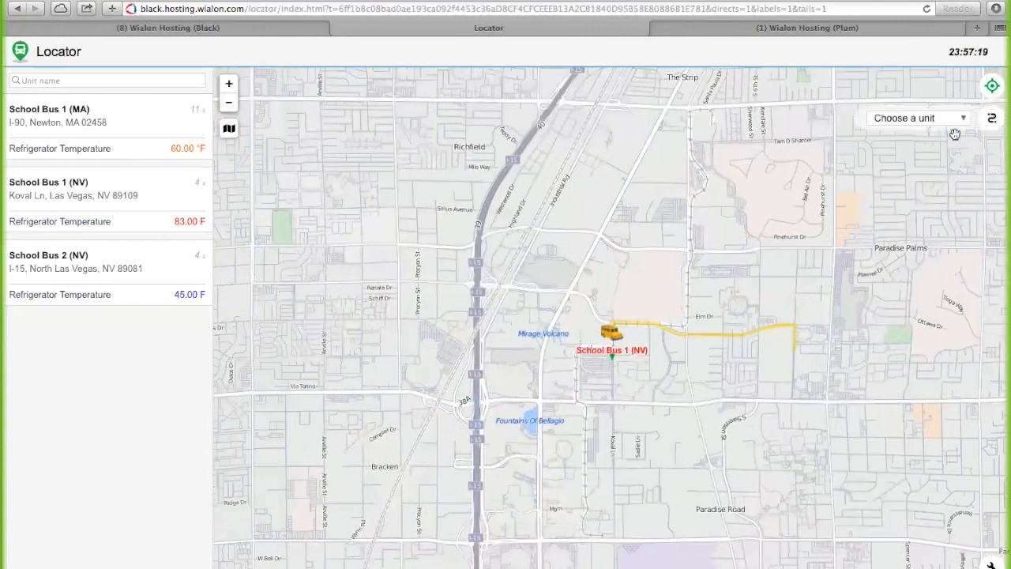
click(941, 121)
click(935, 137)
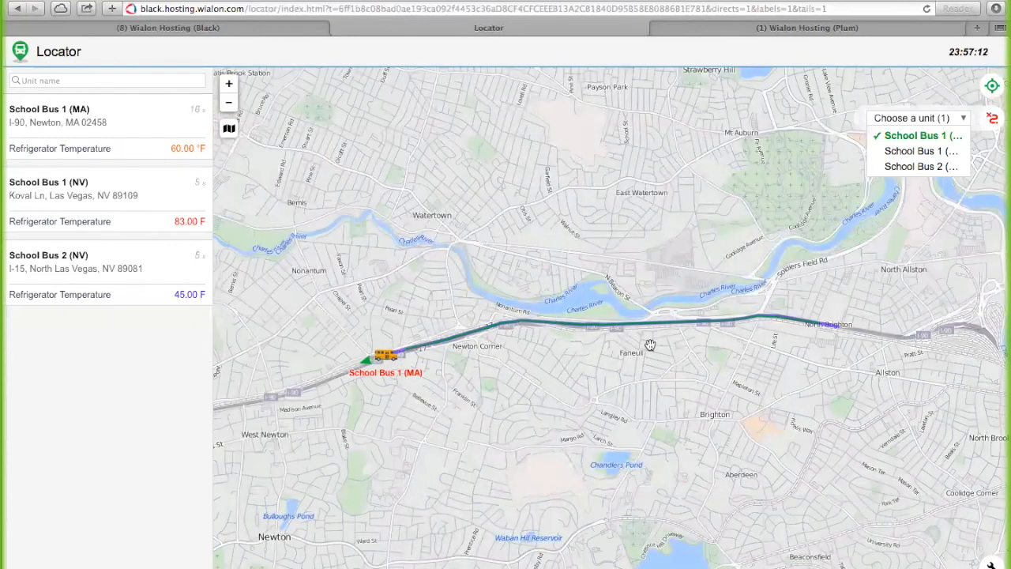
click(906, 152)
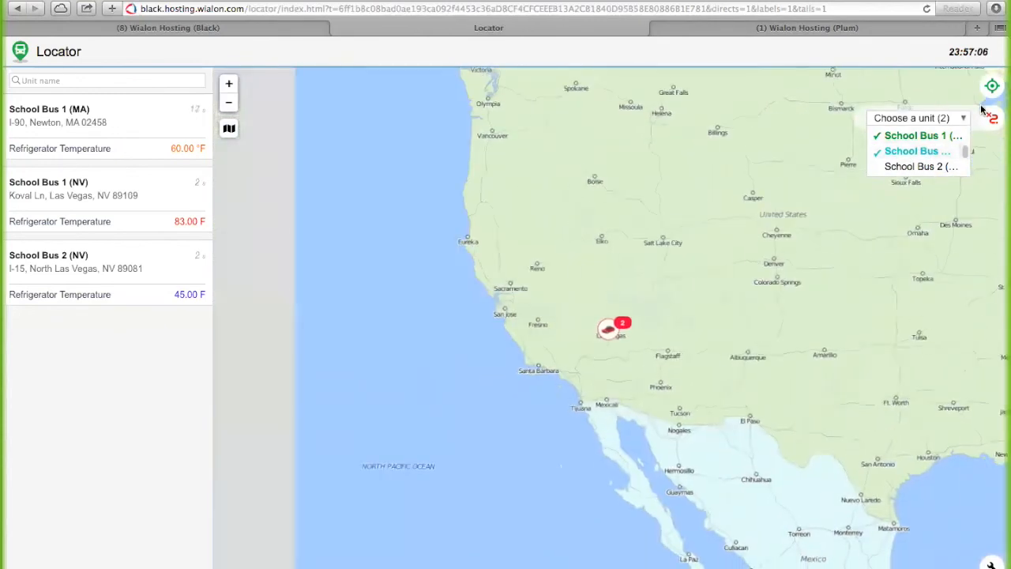
- Stop the map from following School Bus 1 (NV) by setting the followed unit to none
click(991, 87)
click(905, 87)
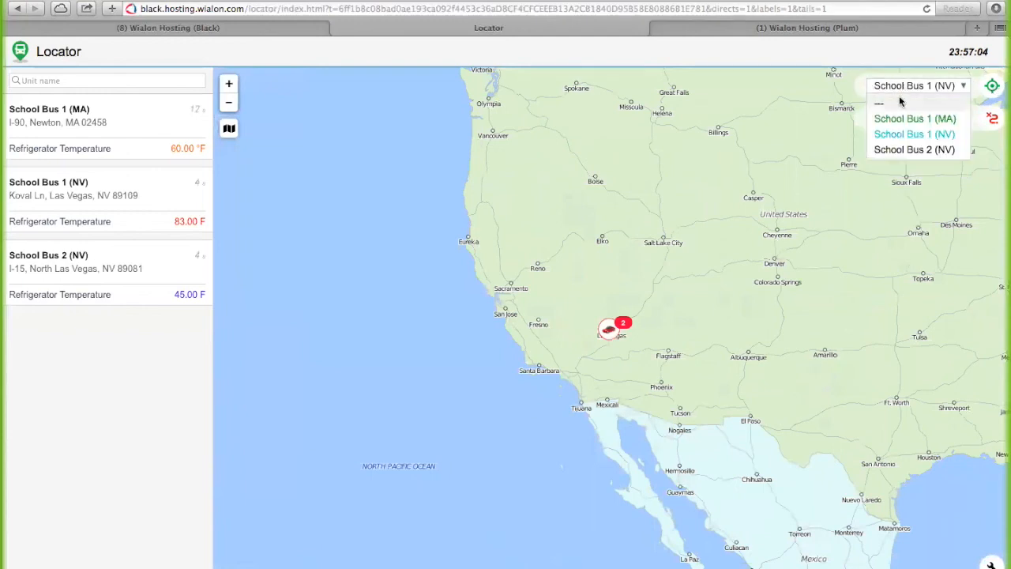
click(887, 103)
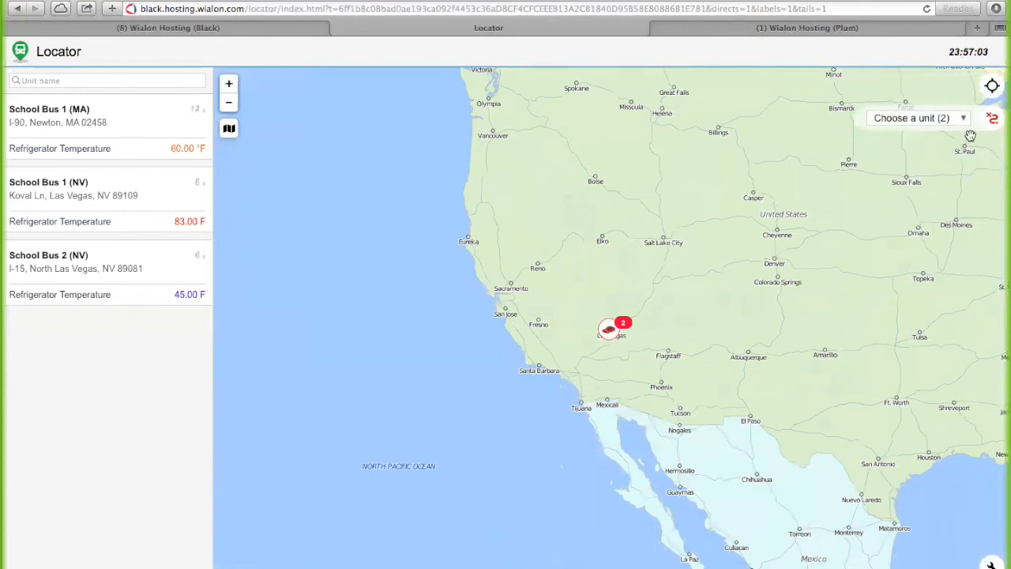
- Remove the School Bus 1 (MA) track, redraw the School Bus 1 (NV) track, and add the School Bus 2 (NV) track
click(940, 119)
click(940, 152)
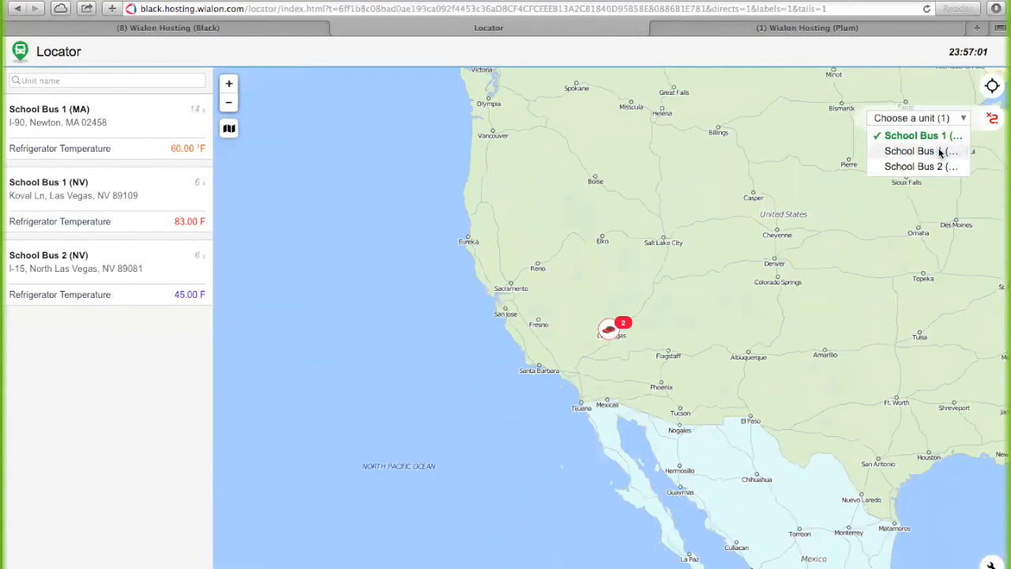
click(915, 153)
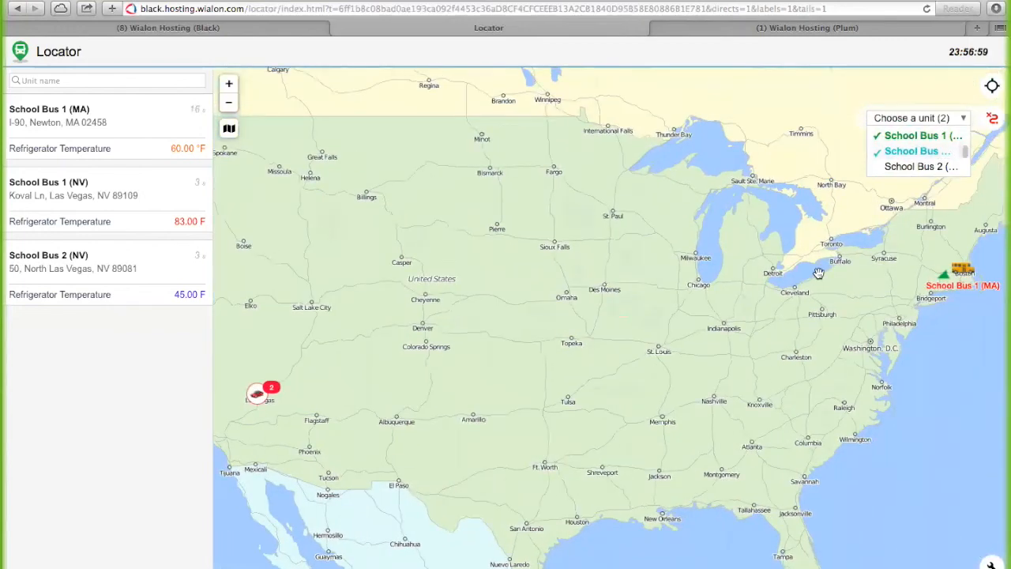
click(882, 139)
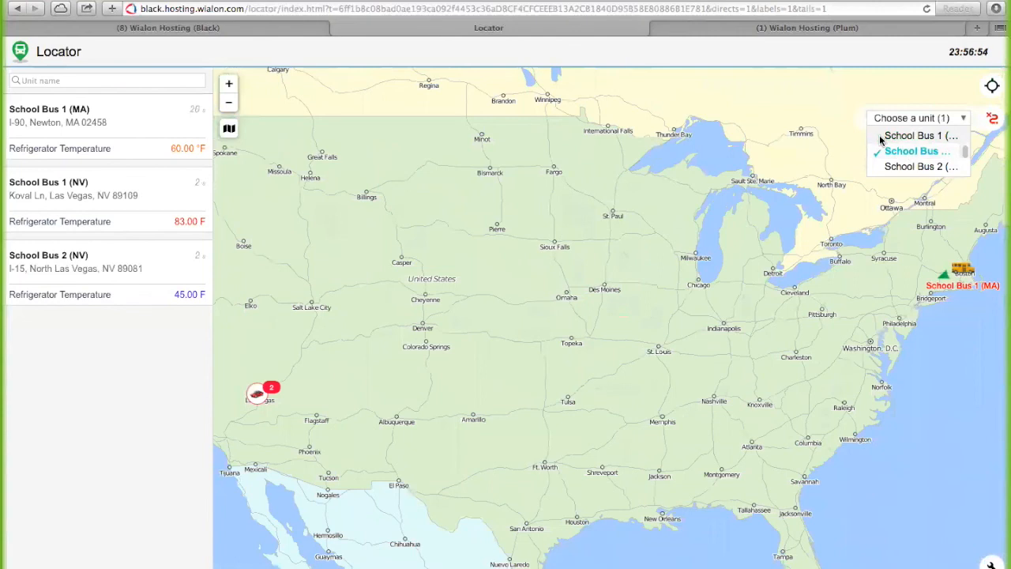
click(895, 152)
click(895, 153)
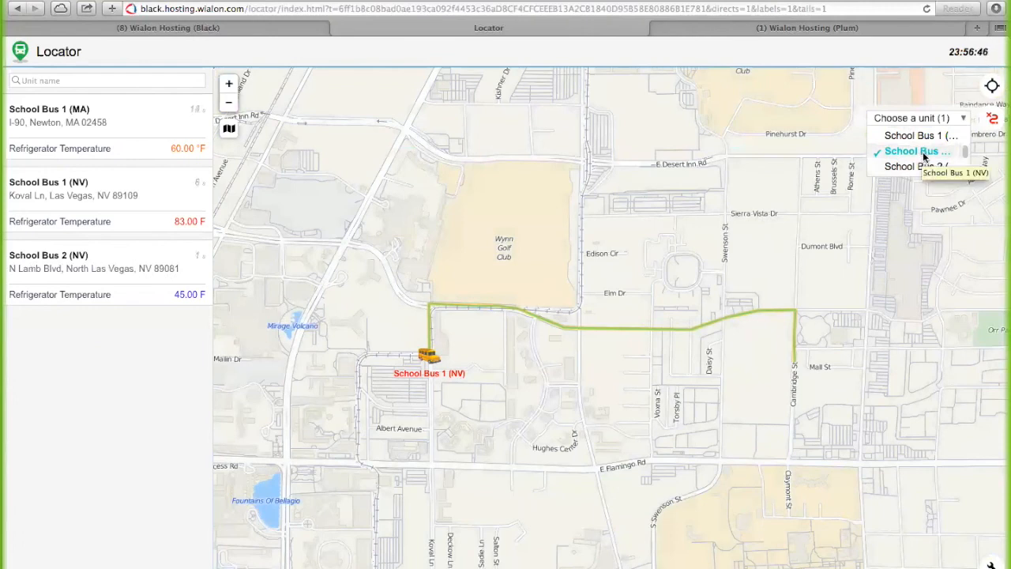
click(908, 167)
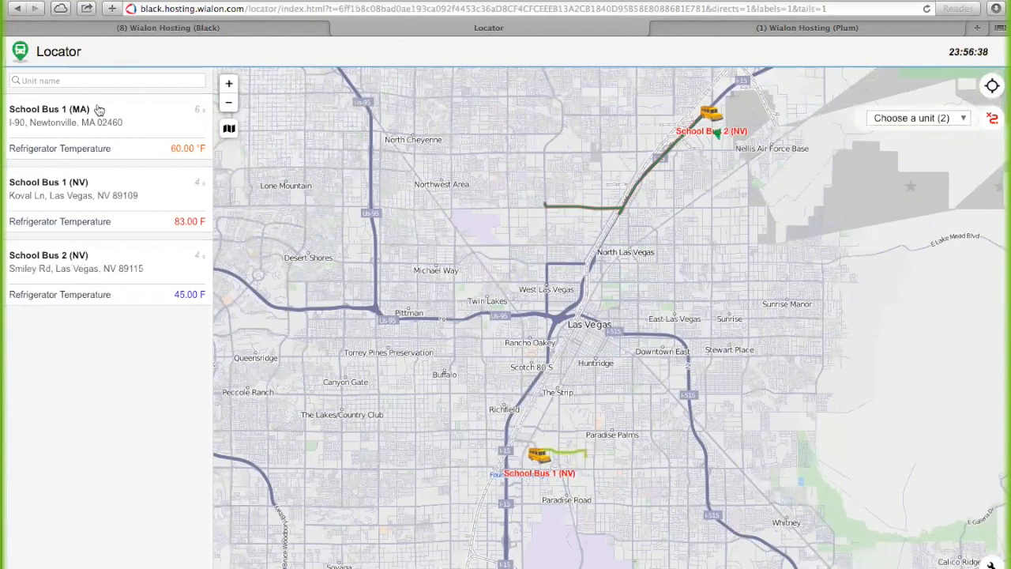
- Remove the tracks of School Bus 1 (NV) and School Bus 2 (NV) from the map
click(903, 119)
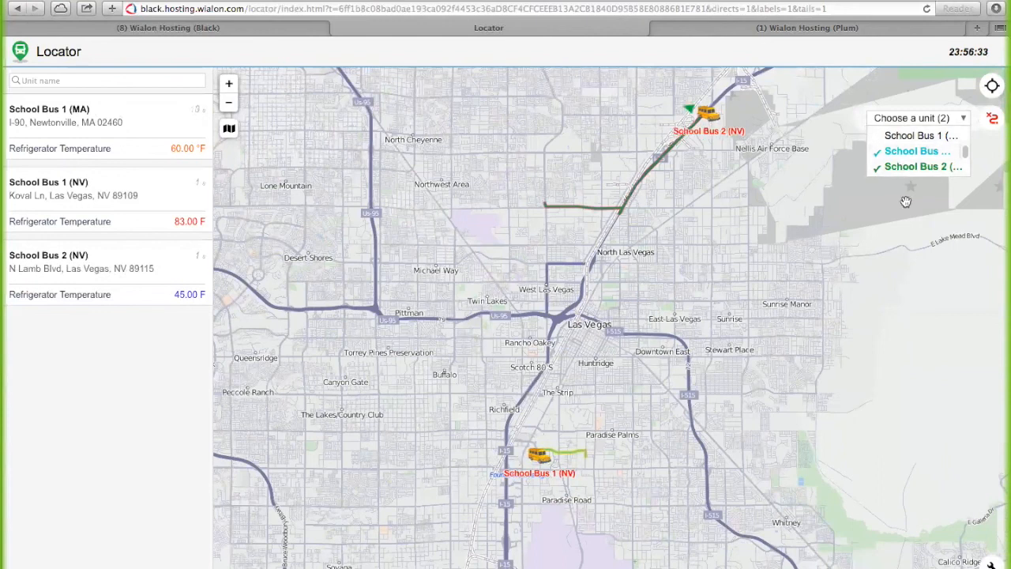
click(914, 151)
click(910, 156)
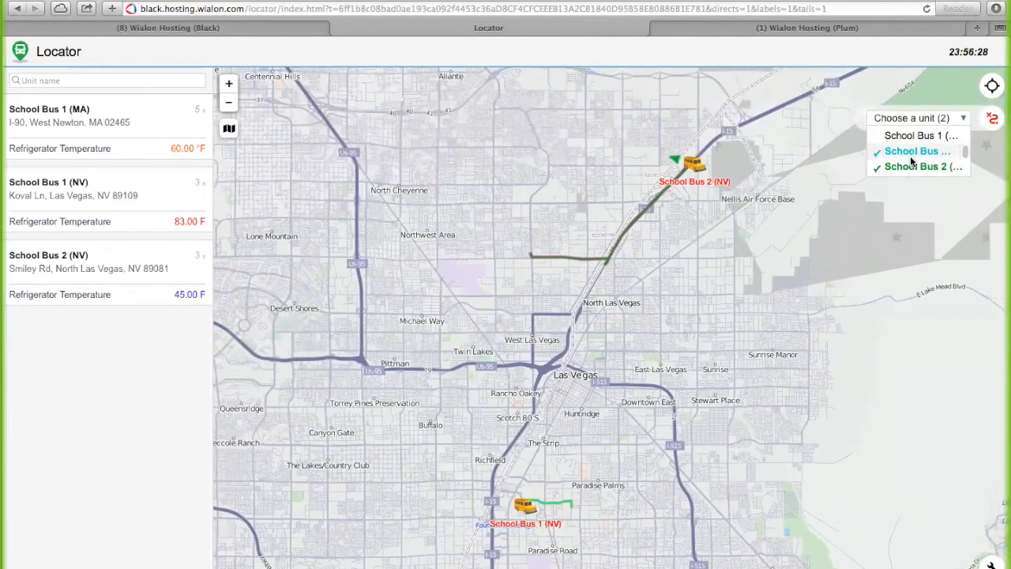
click(910, 155)
click(908, 166)
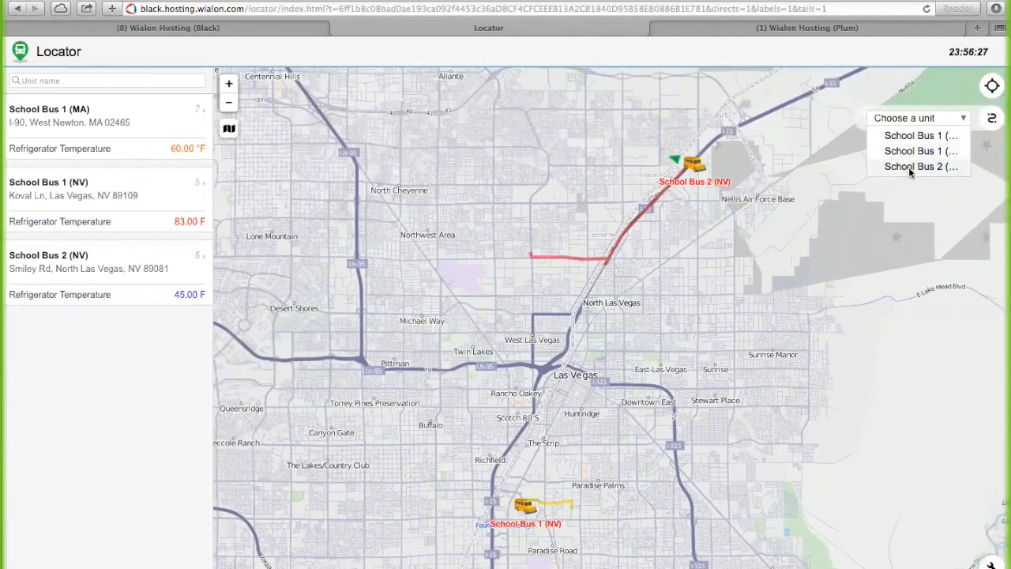
click(875, 241)
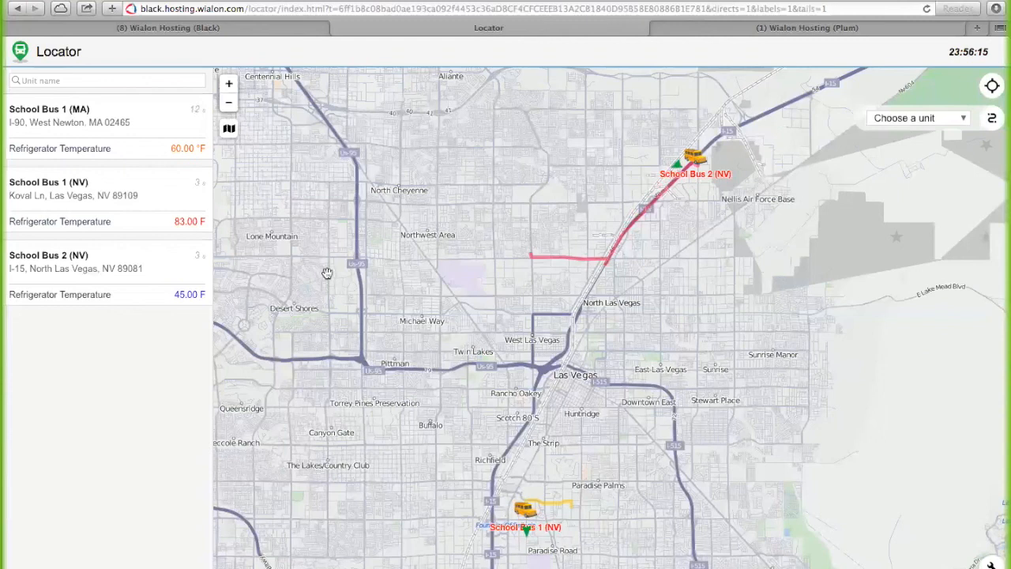
- Close the Locator link list on the Wialon Hosting (Black) page and switch to the Wialon Hosting (Plum) page
click(177, 30)
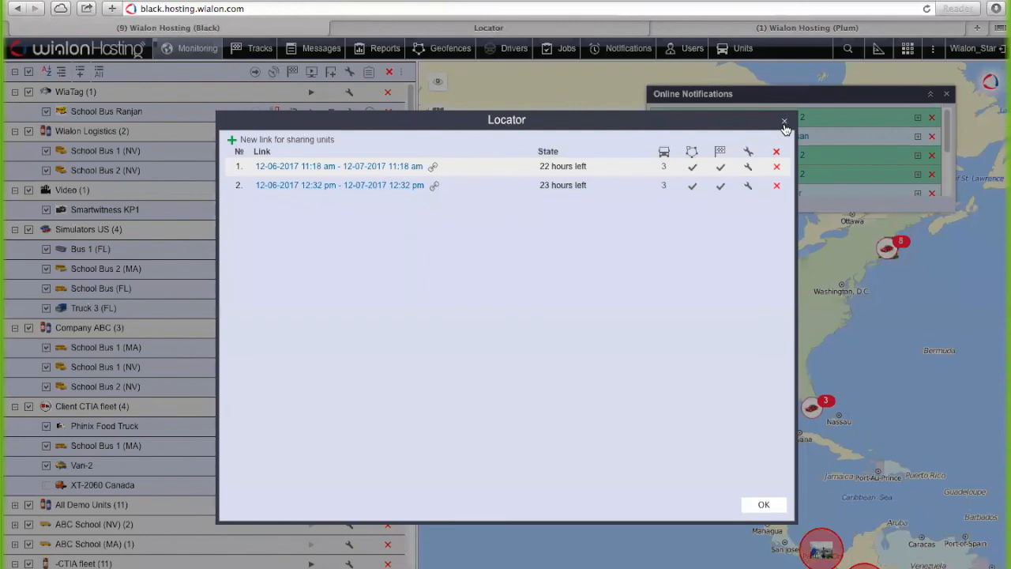
click(784, 123)
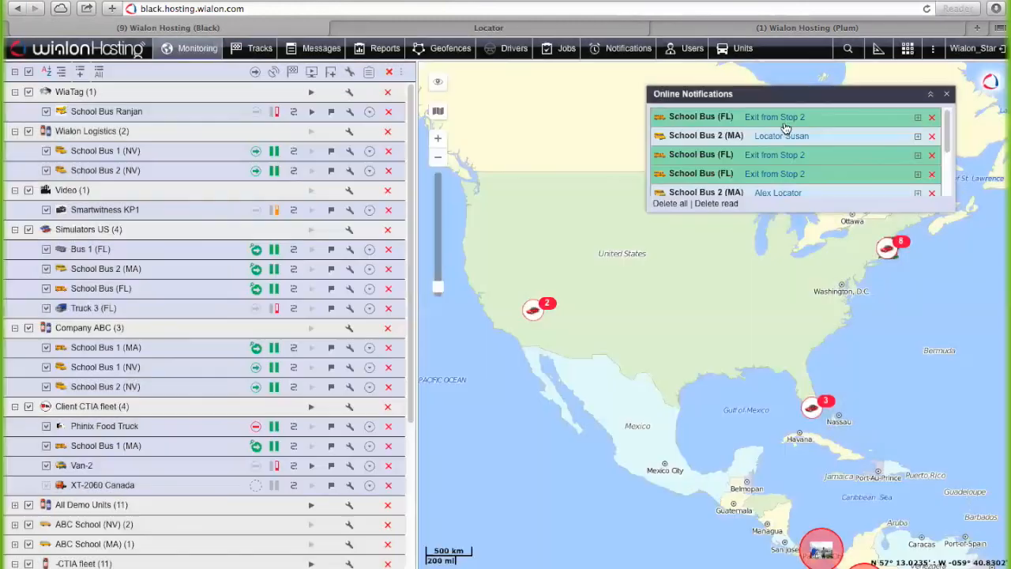
click(559, 30)
click(717, 30)
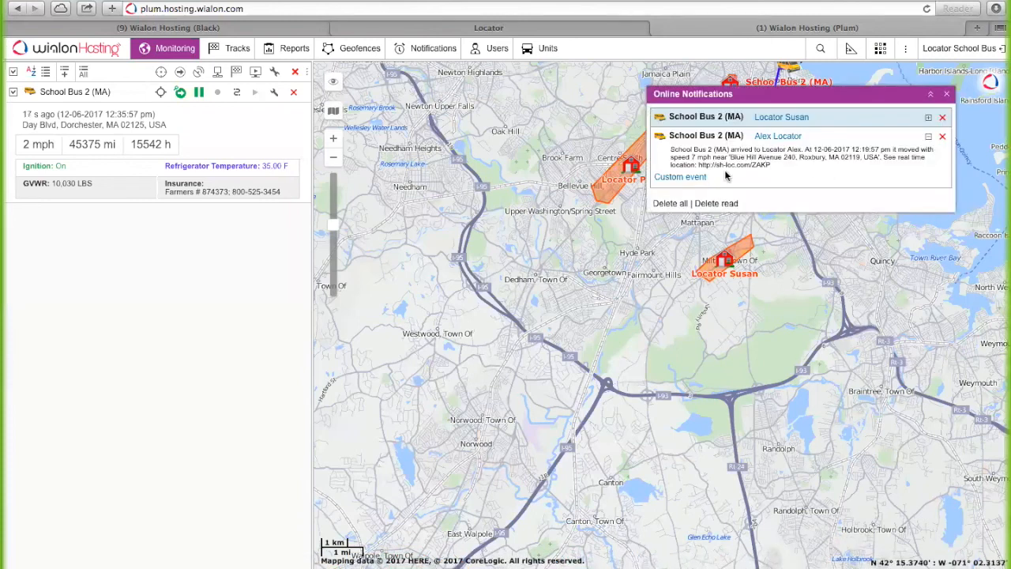
- Open the real-time location link from the latest School Bus 2 (MA) arrival notification and view the bus's details on the map
click(928, 118)
drag(786, 147, 713, 147)
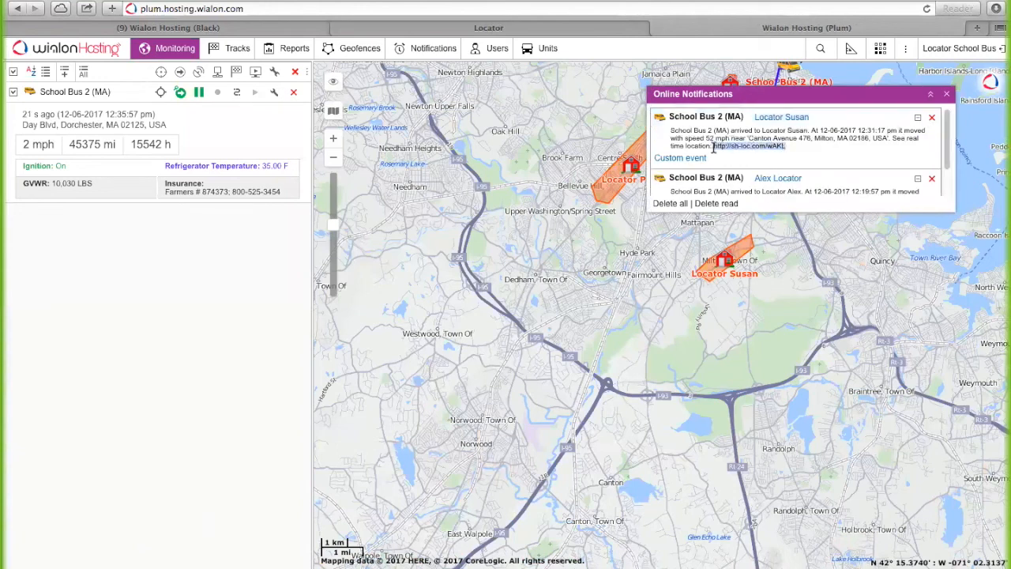
click(738, 147)
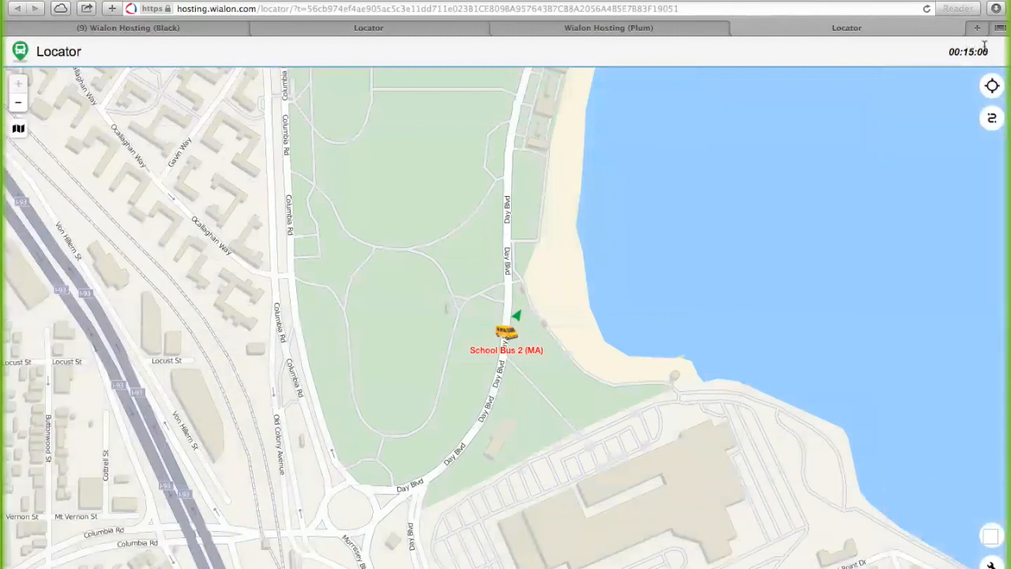
mouse_move(511, 342)
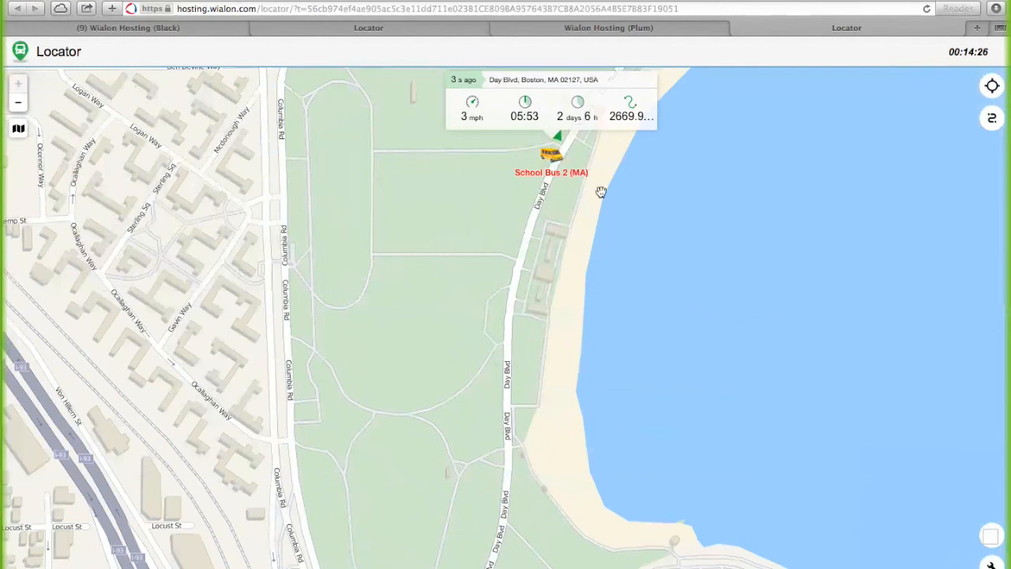
mouse_move(551, 154)
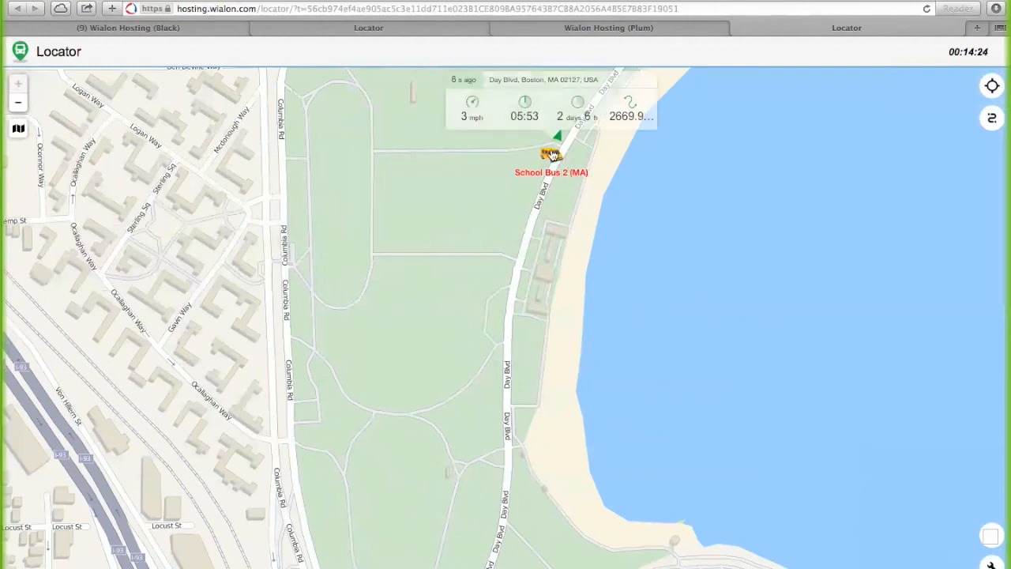